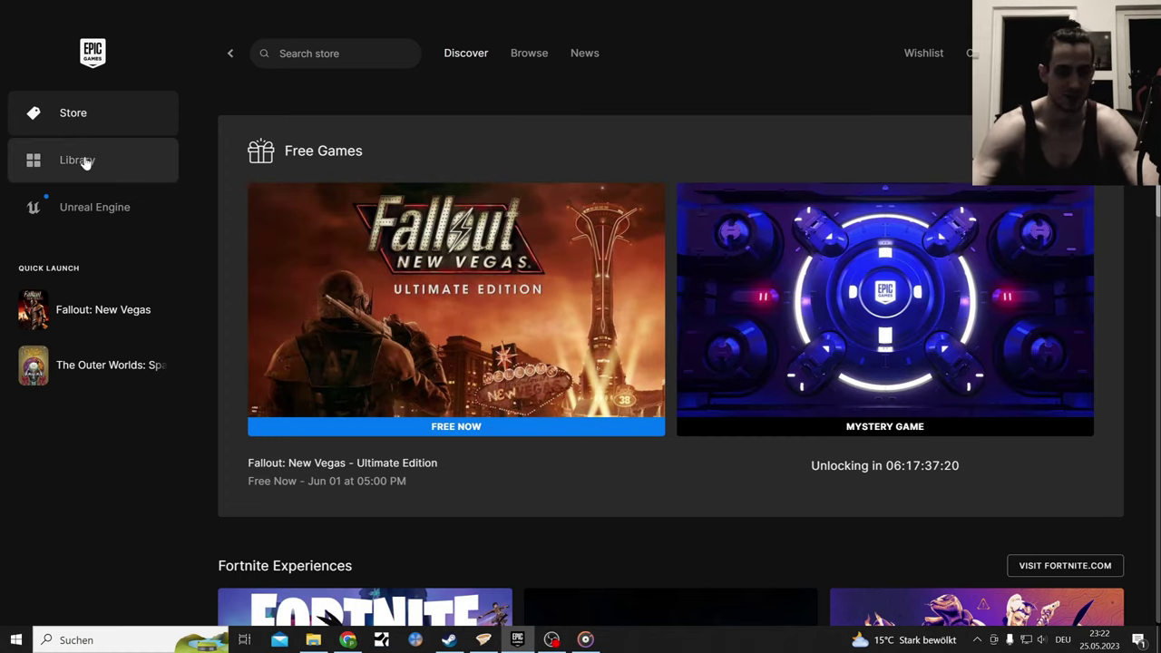
Step: Open the game library in the Epic Games launcher and look through the owned titles
left_click(87, 162)
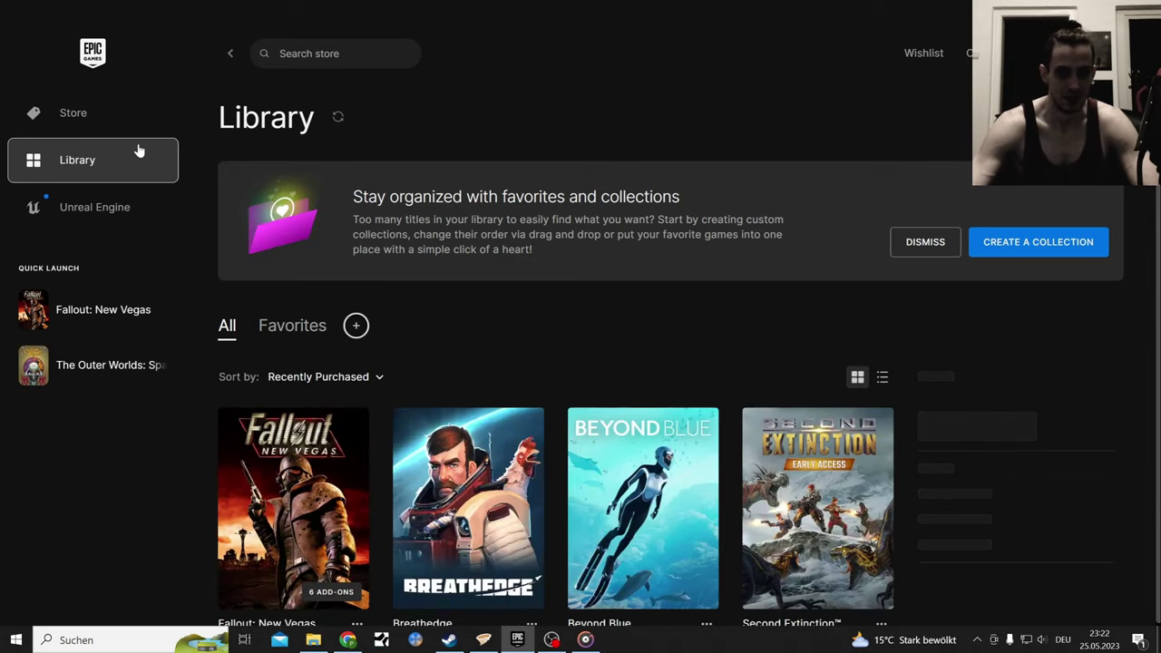
scroll(406, 254, "down", 1)
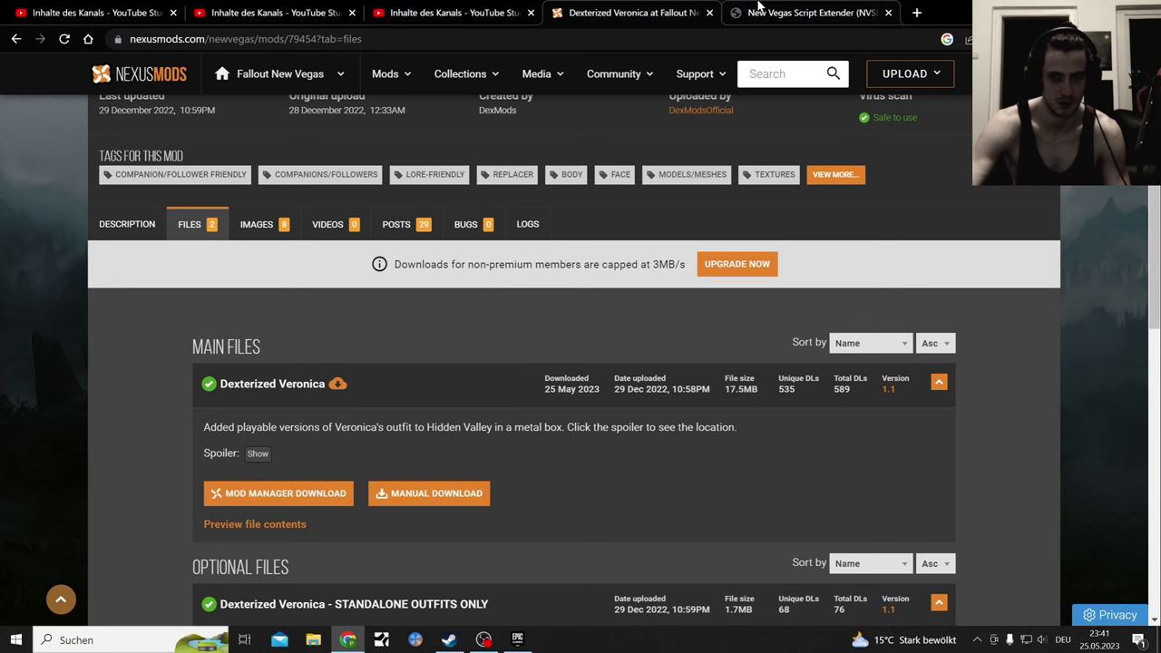
Step: Switch to the New Vegas Script Extender page in the browser and highlight the line about the Epic Games Store version
left_click(782, 7)
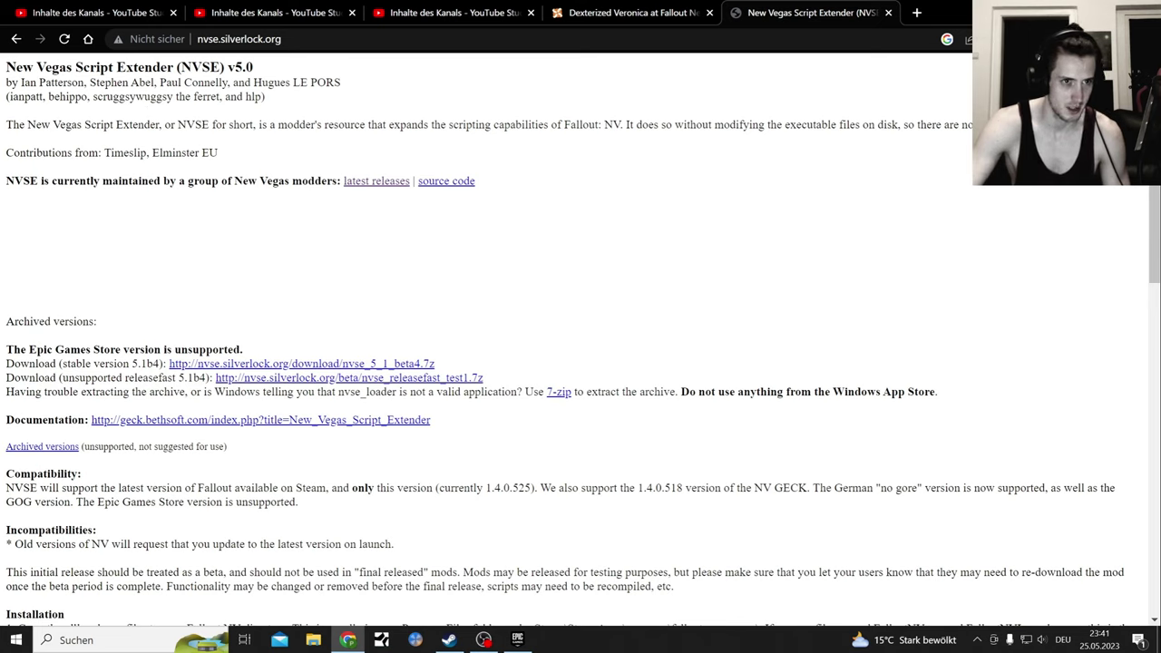
left_click_drag(255, 345, 133, 341)
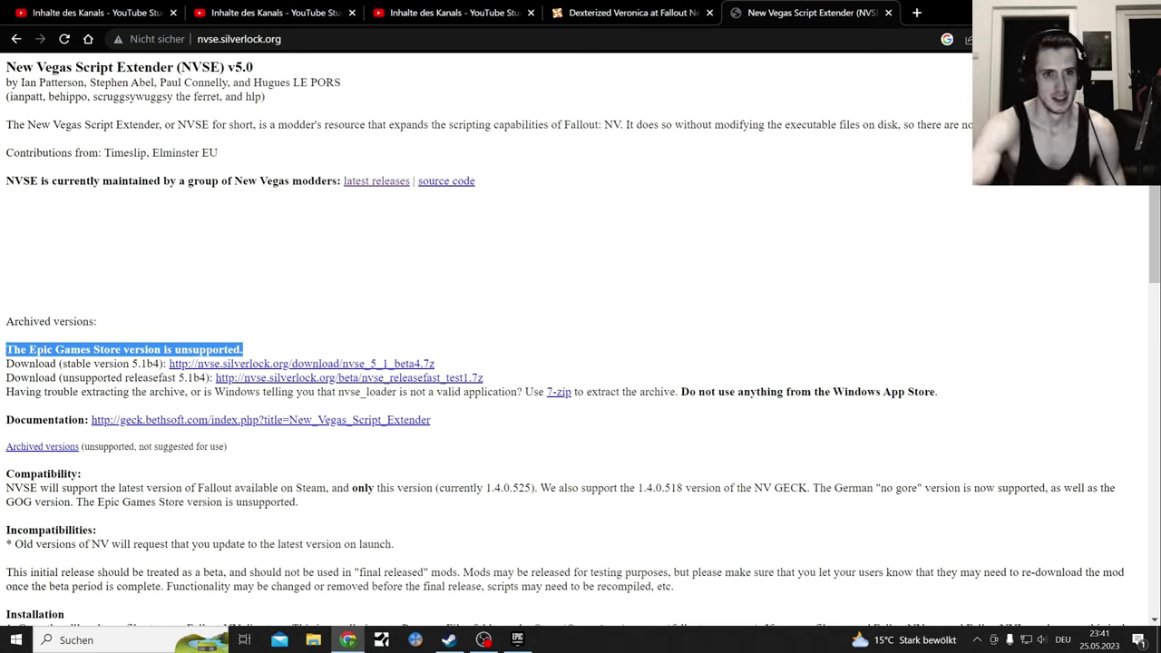
Step: View the description of the Dexterized Veronica mod on Nexus Mods and return to the Fallout New Vegas mod search results
left_click(649, 10)
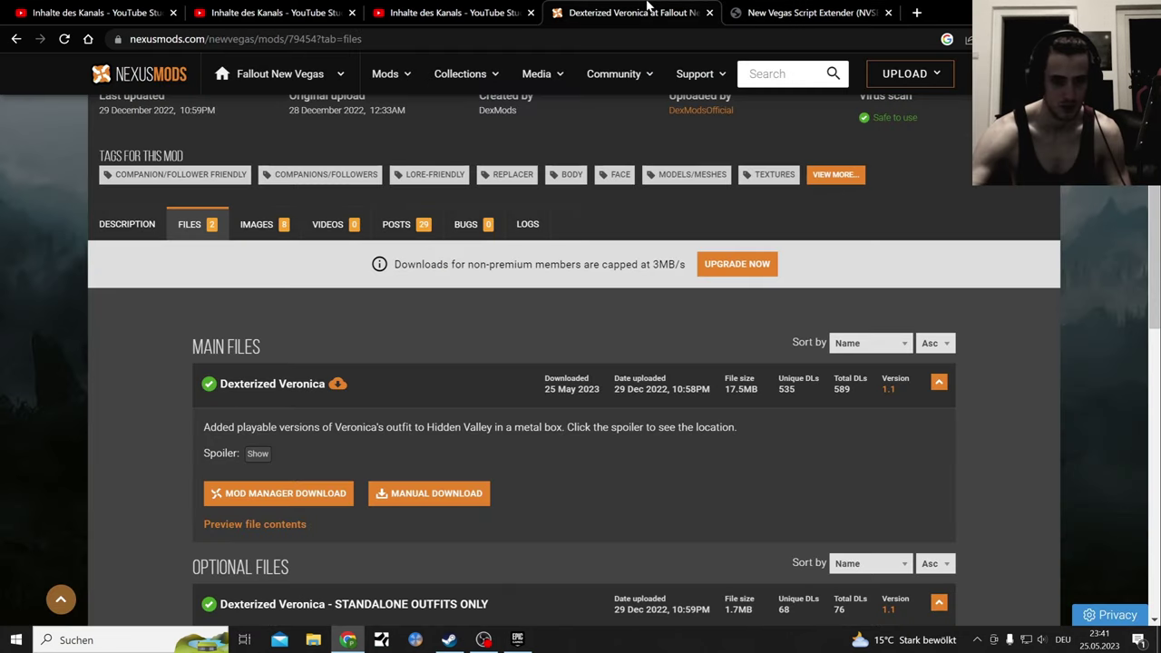
left_click(127, 224)
scroll(127, 227, "up", 4)
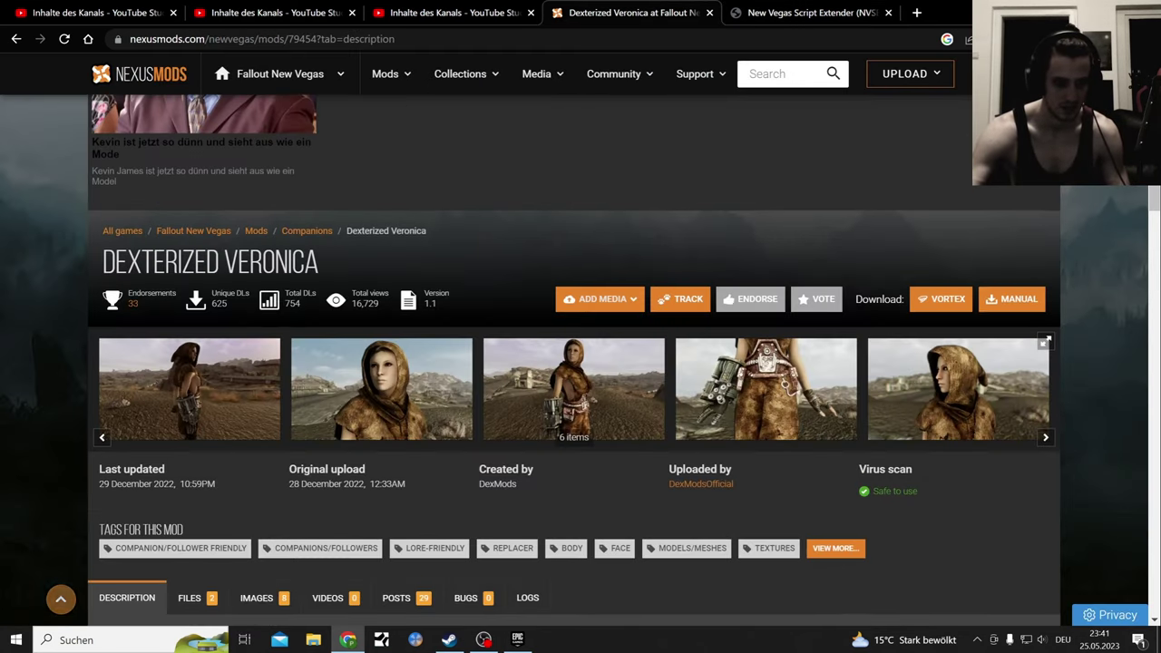
left_click(13, 39)
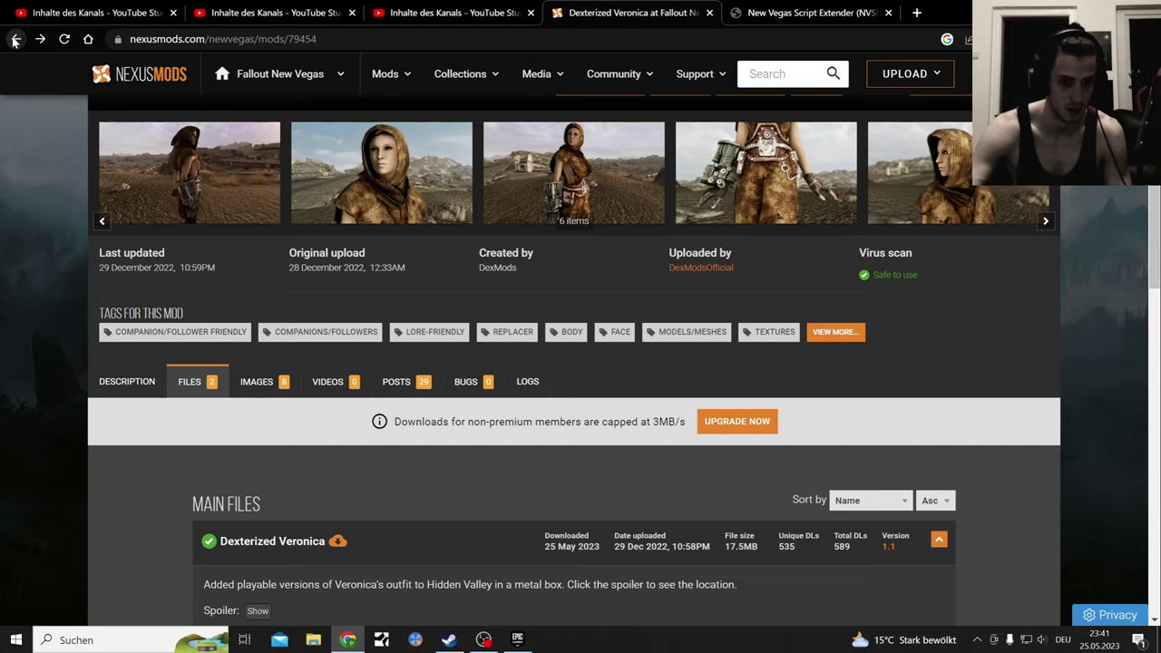
left_click(14, 39)
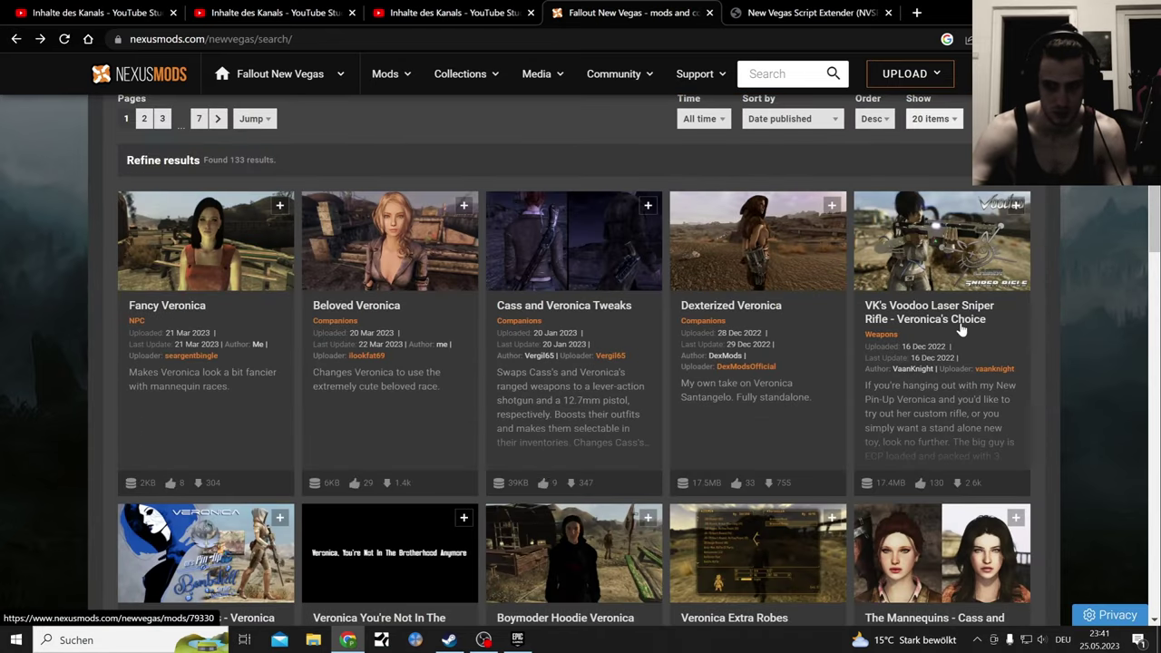
Step: Examine the files offered for the Boymoder Hoodie Veronica mod and go back to the mod search results
scroll(962, 329, "down", 3)
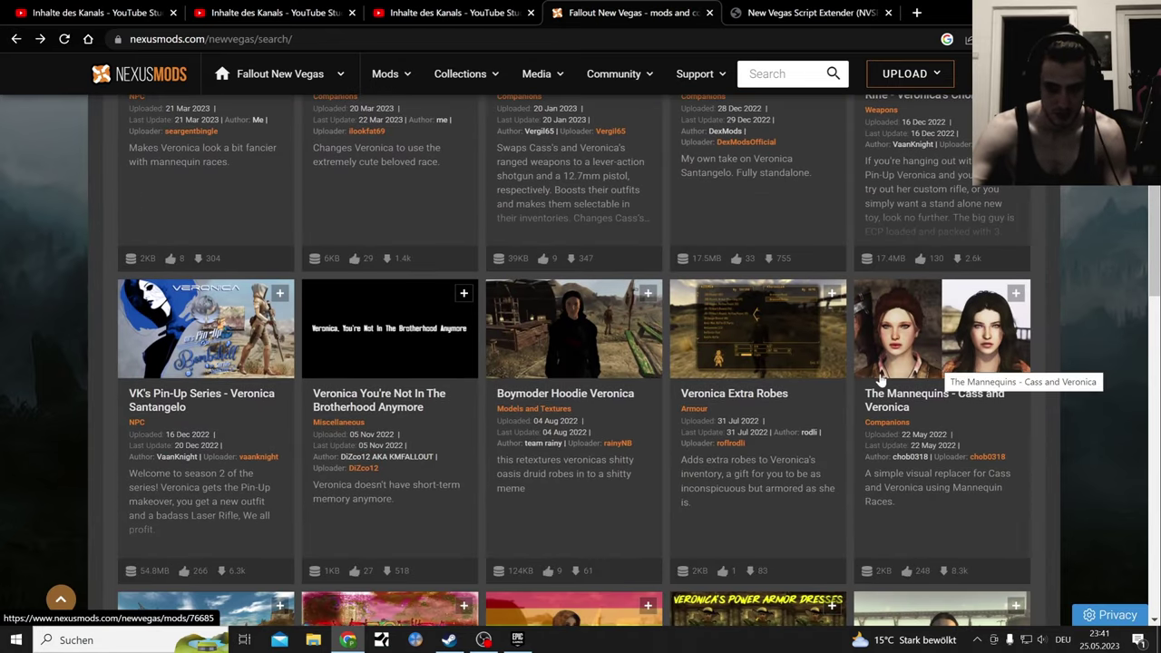
left_click(570, 398)
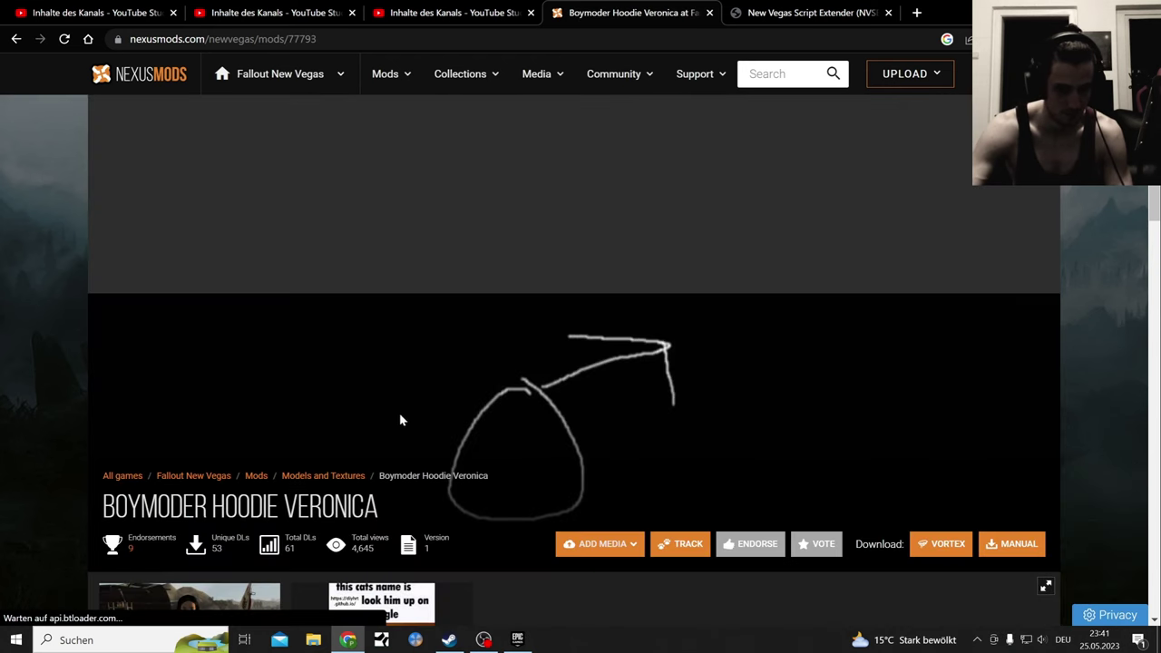
scroll(399, 415, "down", 6)
left_click(199, 247)
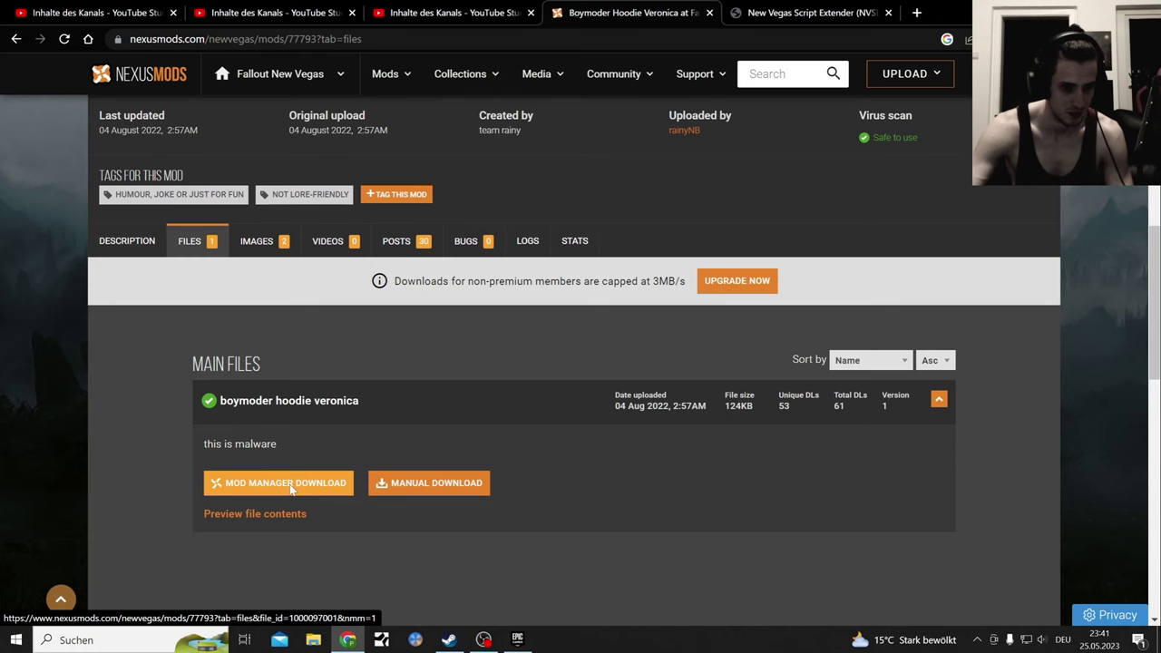
left_click(14, 40)
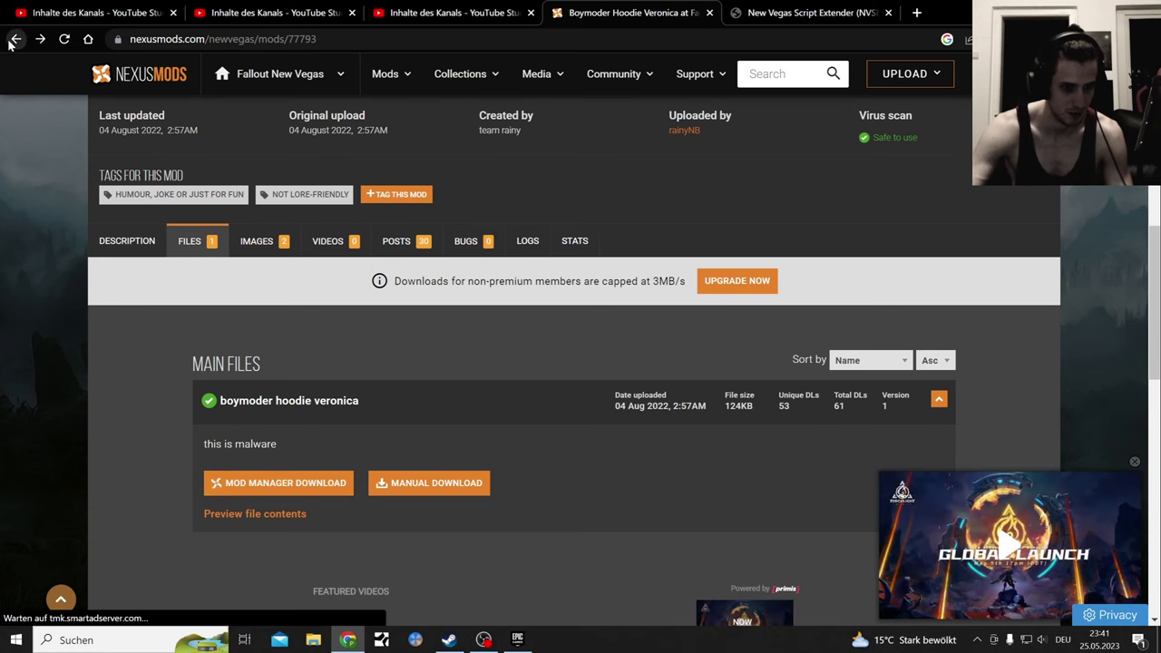
left_click(15, 40)
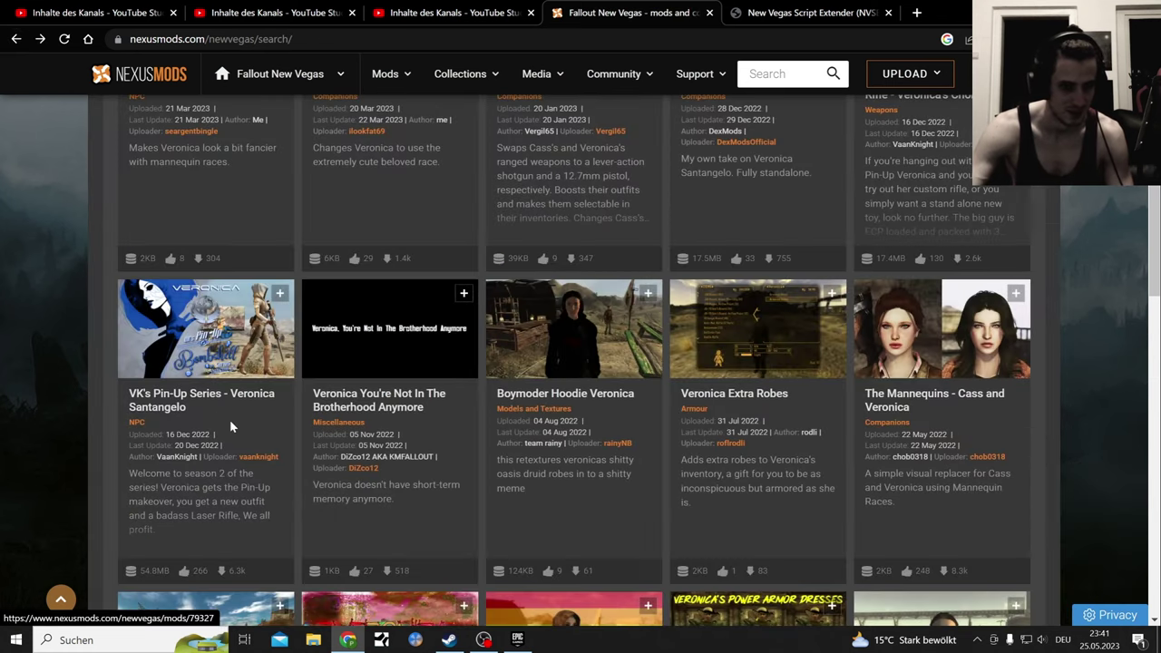
Step: Open the Frogboy's Veronica Edit mod from the search results and show its files
scroll(234, 418, "down", 3)
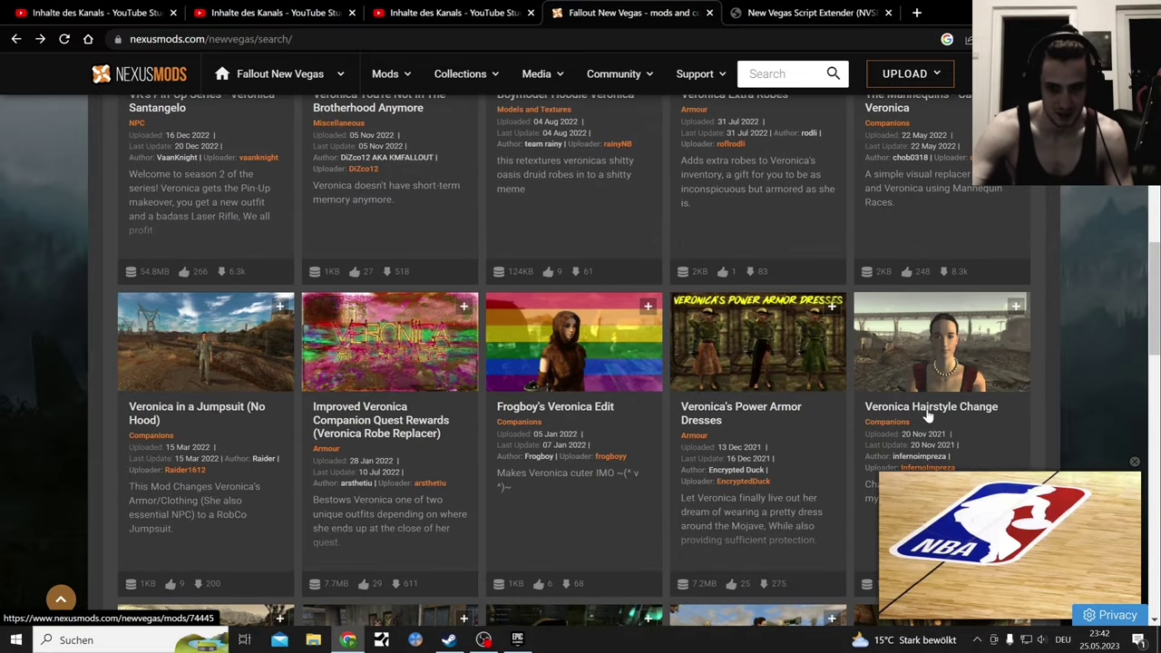
left_click(563, 408)
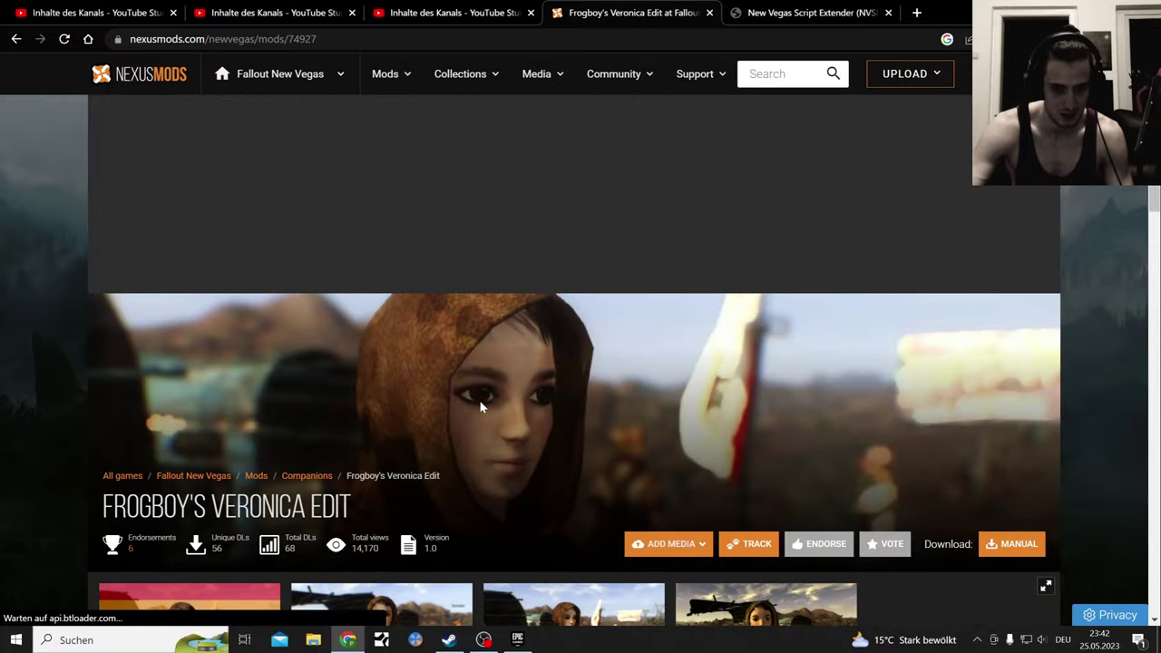
scroll(544, 408, "down", 4)
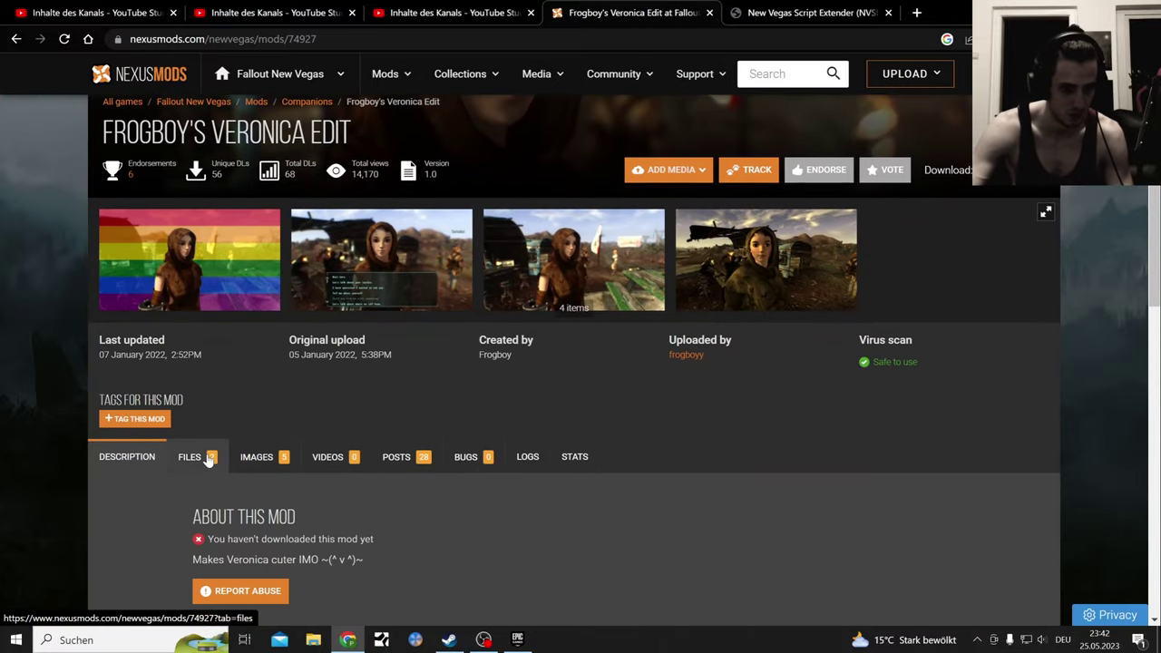
scroll(215, 472, "down", 4)
scroll(182, 426, "up", 3)
left_click(208, 382)
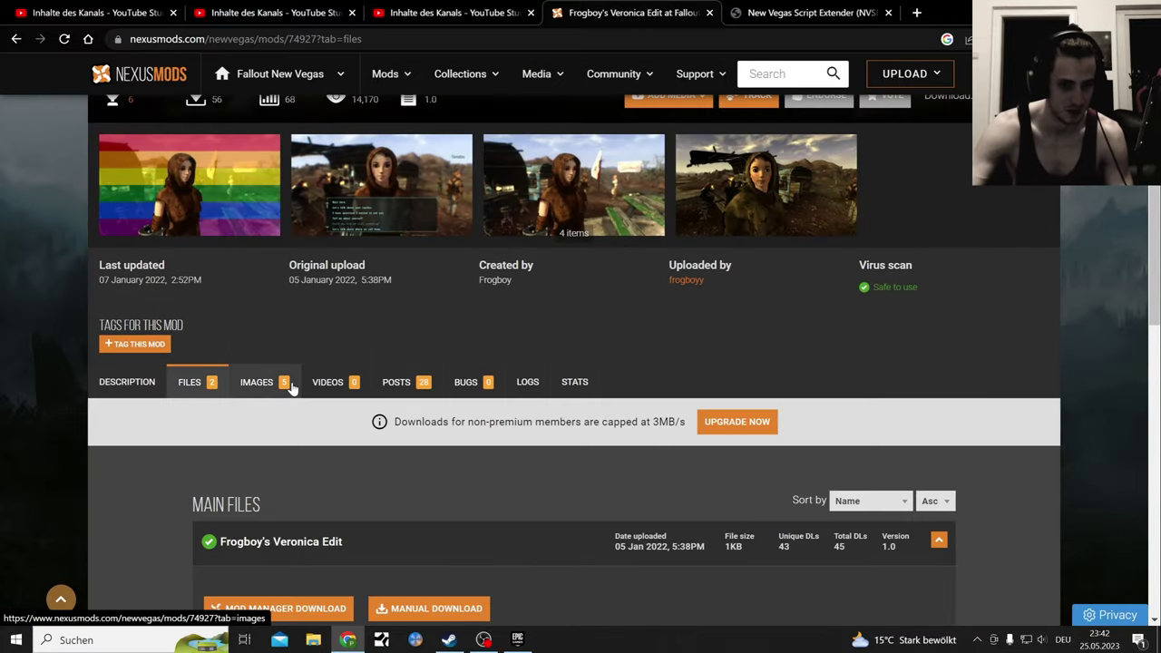
Step: Download the main Frogboy's Veronica Edit file, without the level and HP fix, through the mod manager using the slow download option
scroll(363, 480, "down", 3)
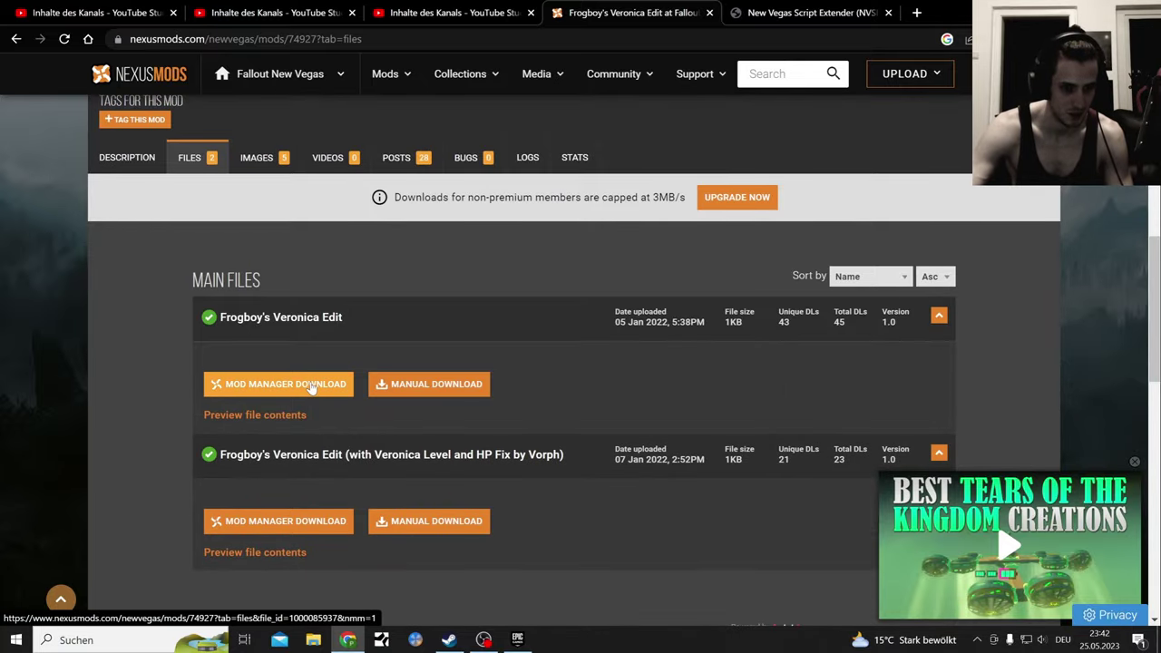
left_click(311, 385)
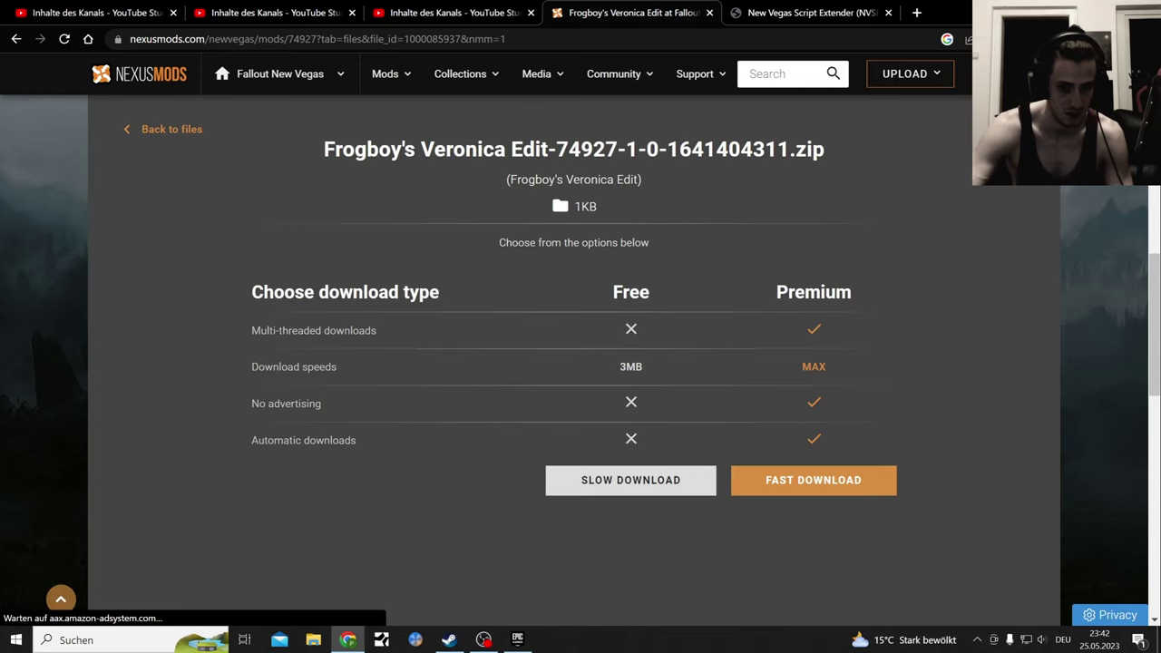
left_click(640, 482)
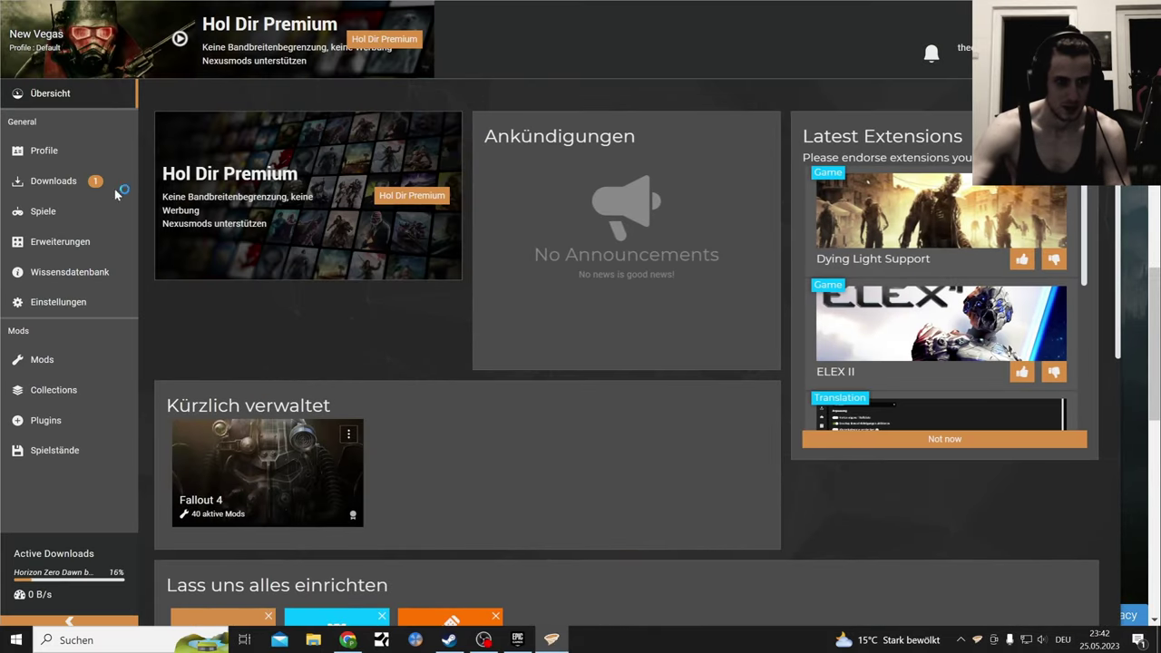
Step: Show the not yet installed New Vegas downloads in Vortex, and minimize the mod manager
left_click(52, 181)
left_click(655, 585)
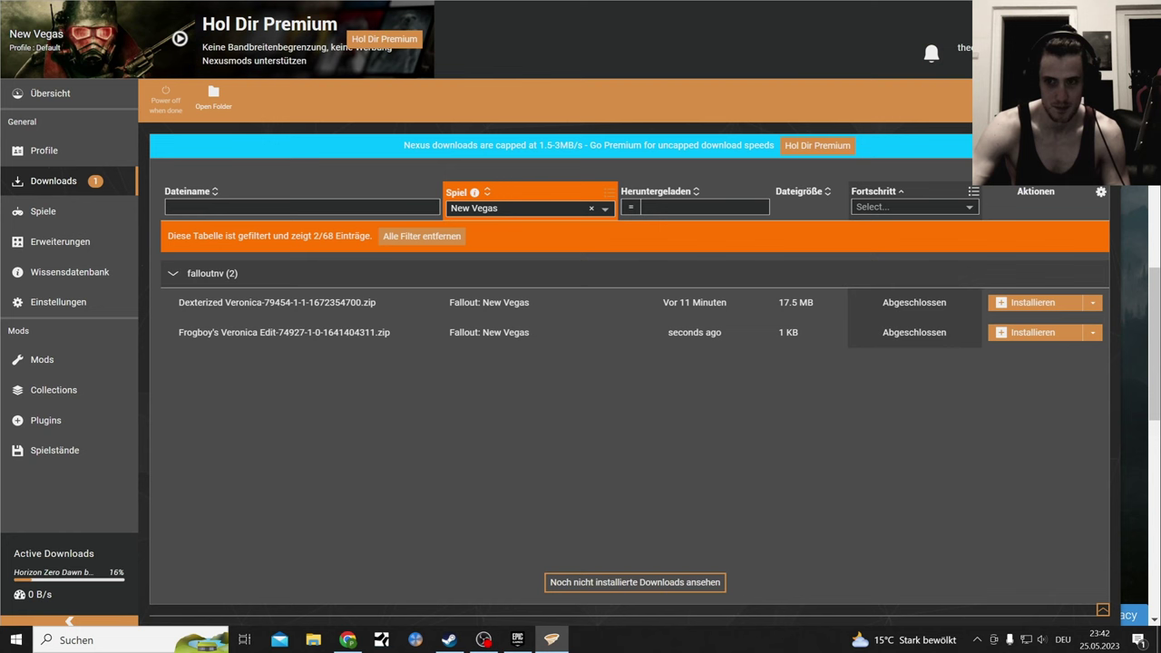
left_click(554, 641)
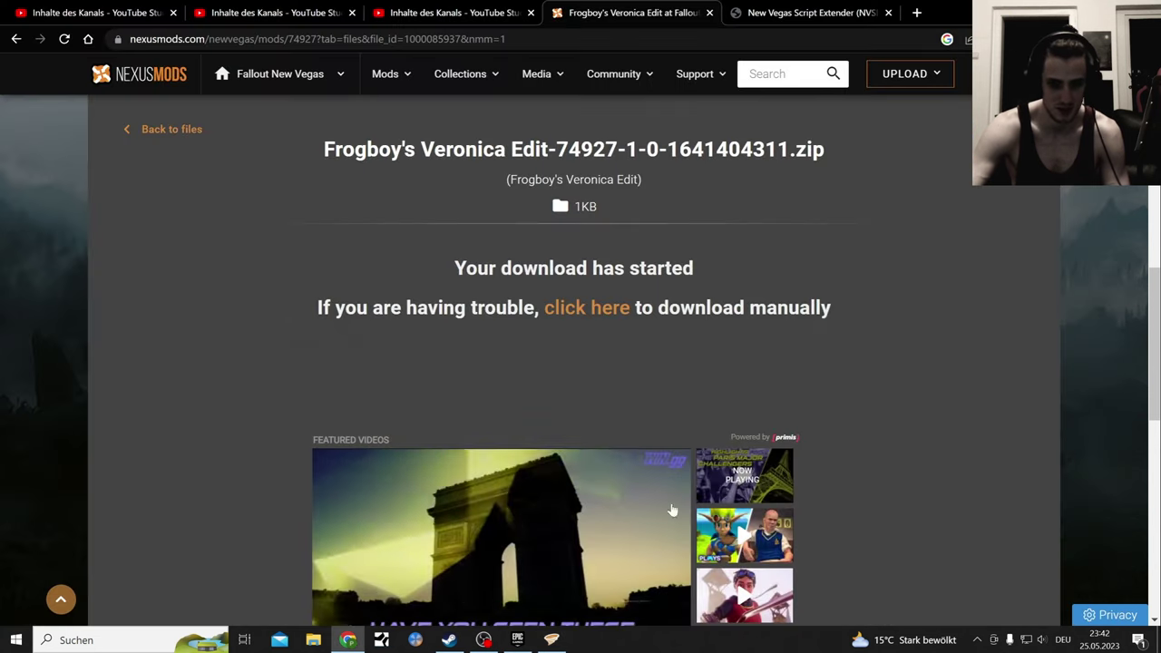
Step: Launch Fallout: New Vegas from the Epic Games launcher and start the game
left_click(517, 639)
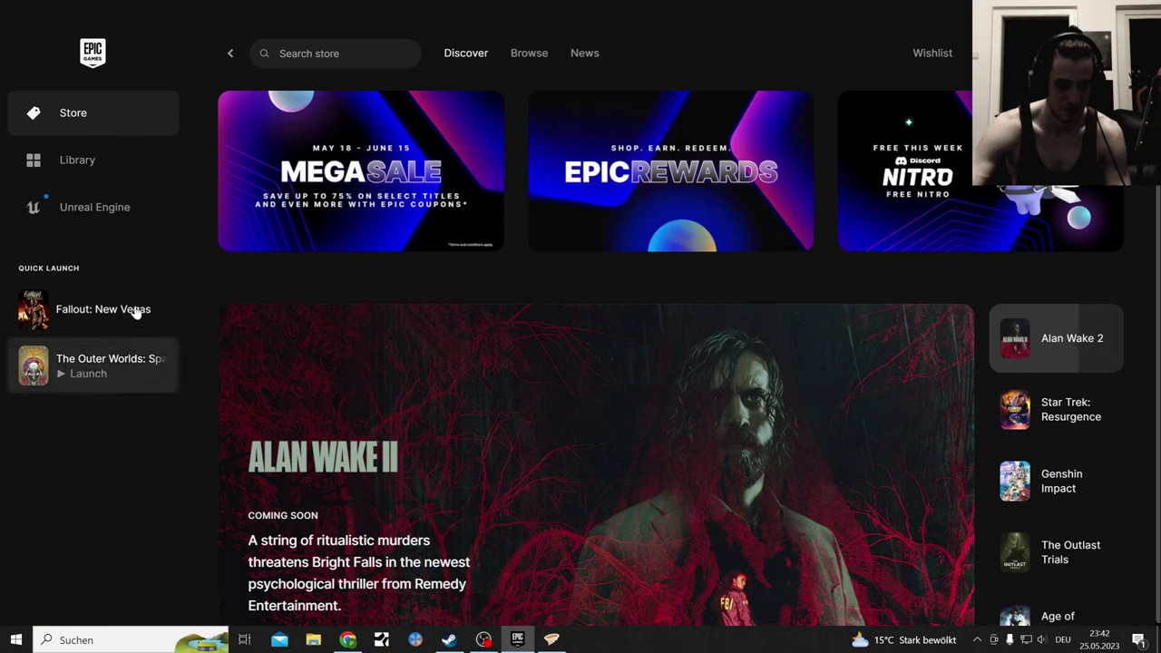
left_click(84, 311)
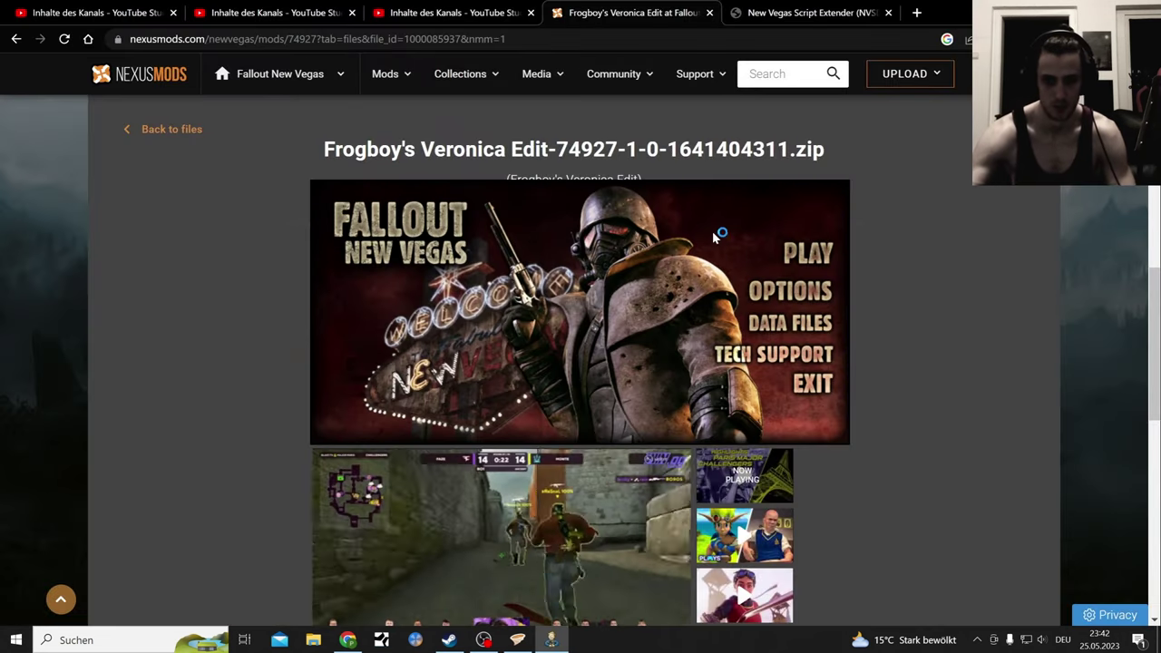
left_click(807, 252)
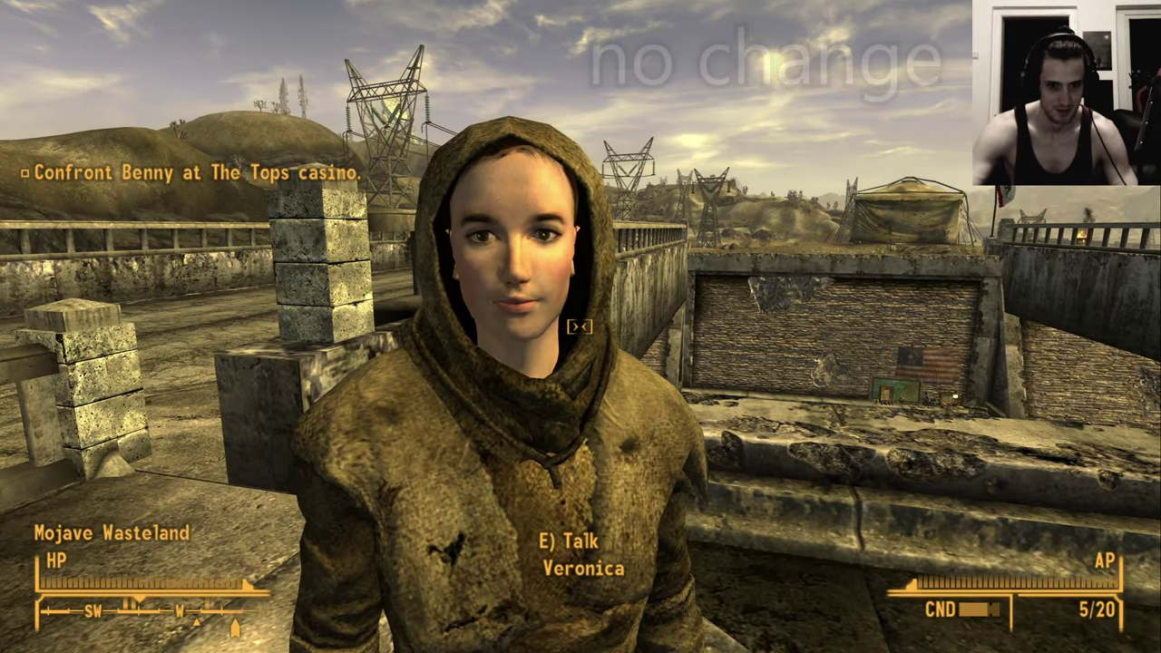
Step: Move on from Veronica in the Mojave Wasteland and exit the game to the desktop
key("w")
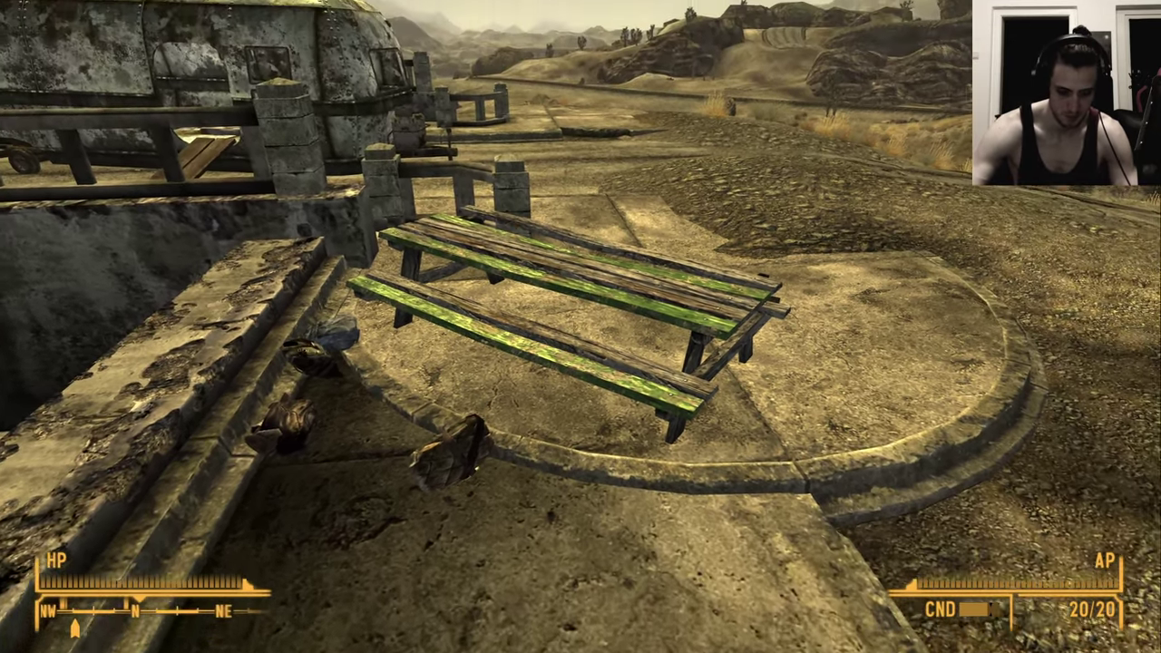
key("Escape")
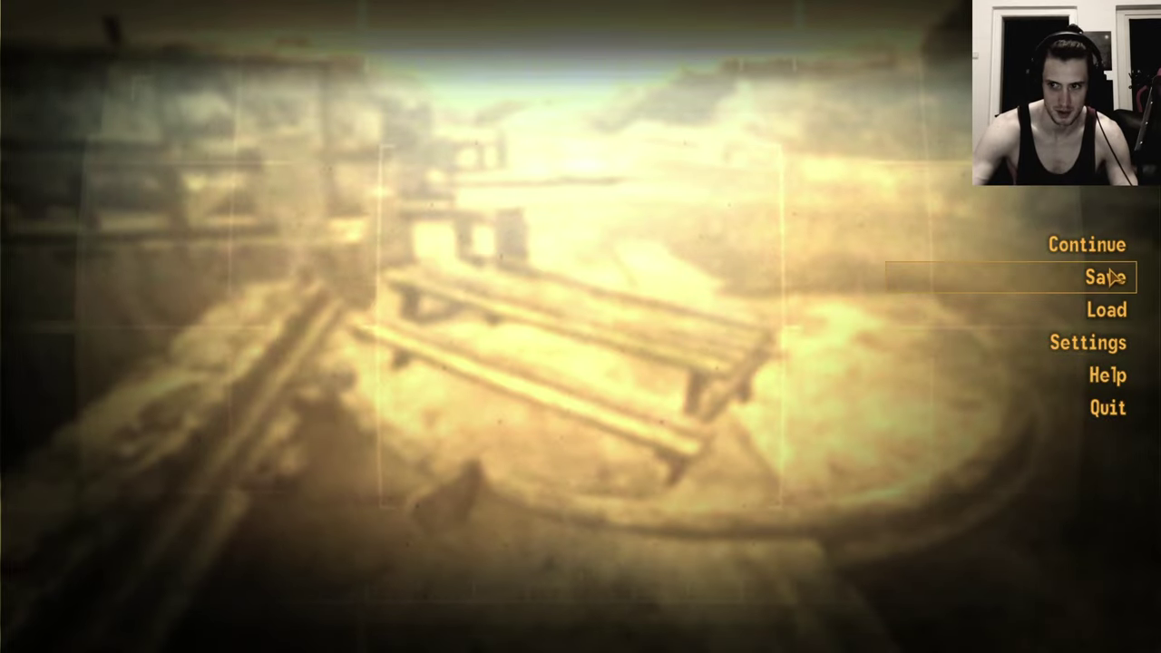
left_click(1111, 412)
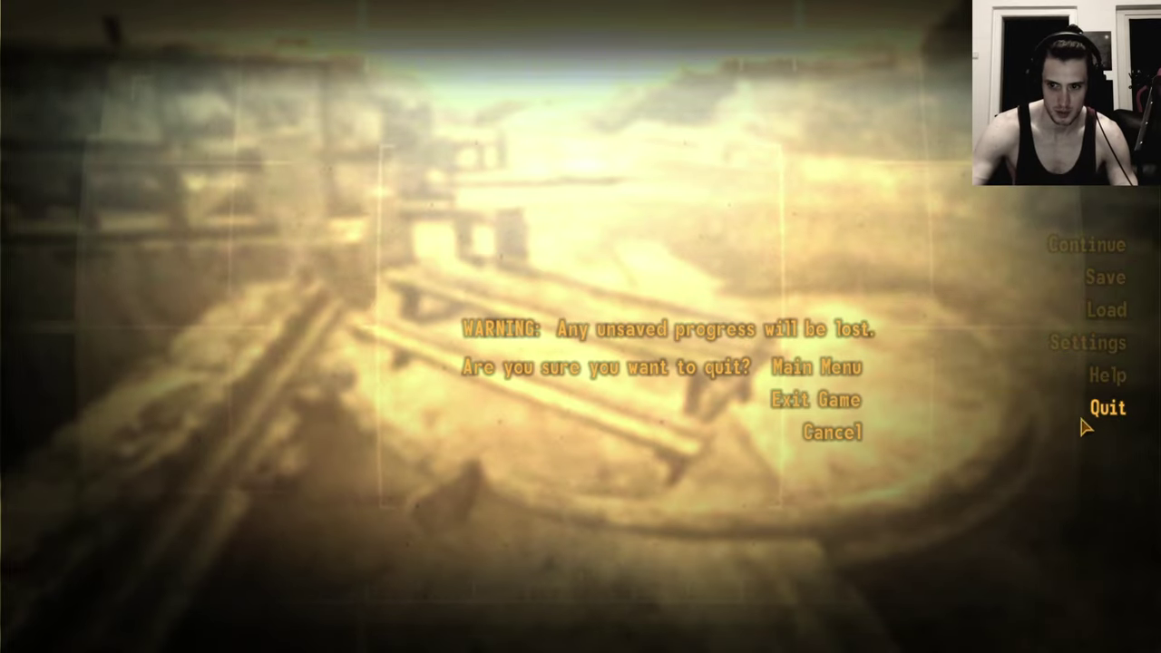
left_click(768, 406)
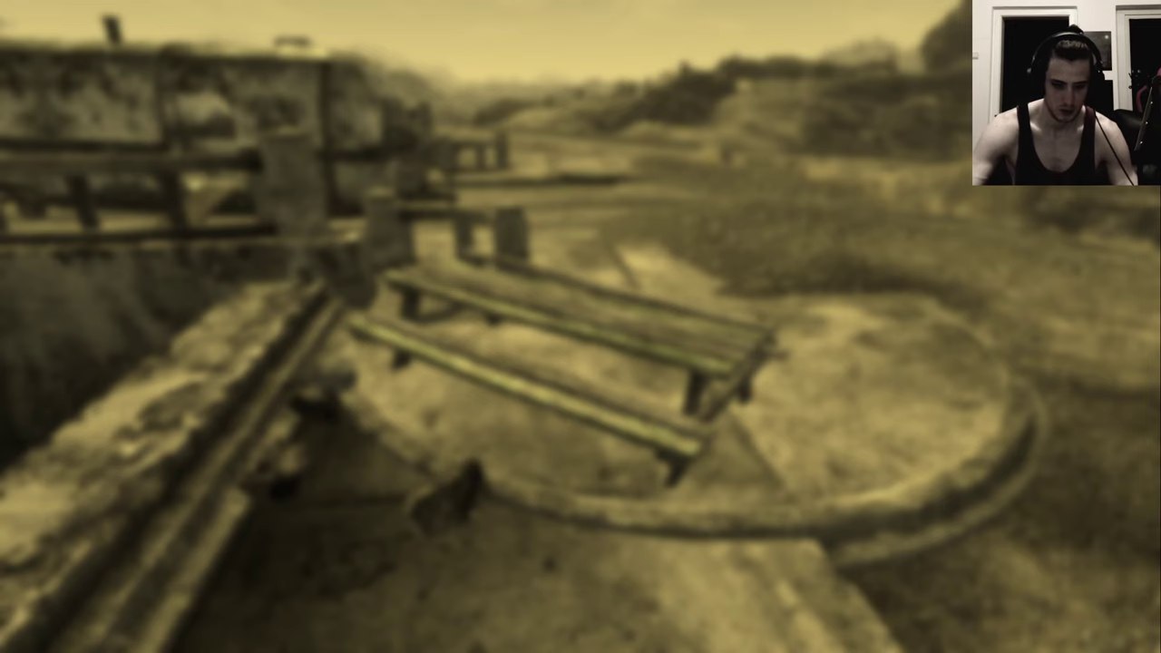
Step: Search Google for "fallout new vegas modding epic store" in place of the Frogboy's Veronica Edit page
scroll(996, 277, "up", 1)
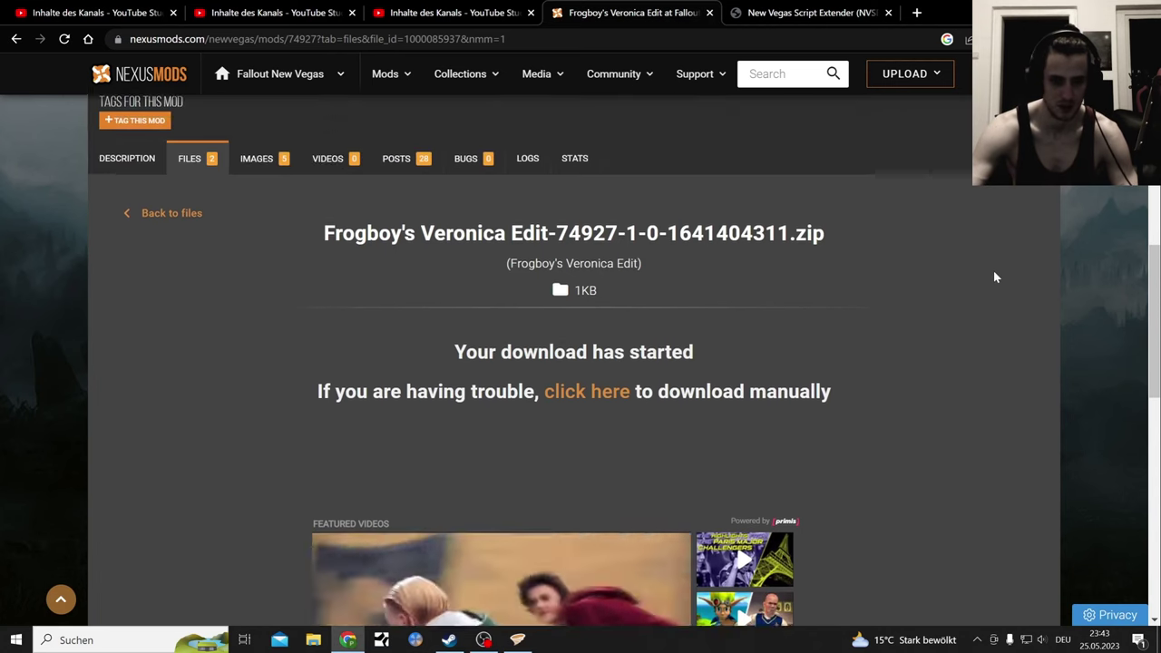
scroll(995, 276, "up", 2)
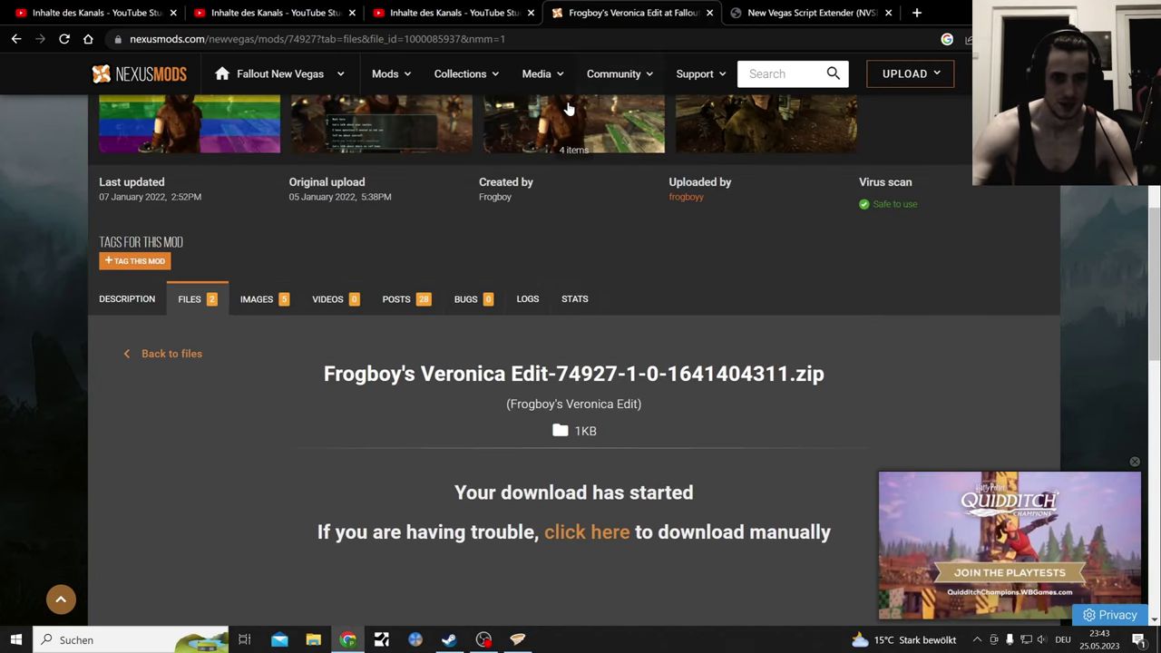
scroll(568, 108, "up", 6)
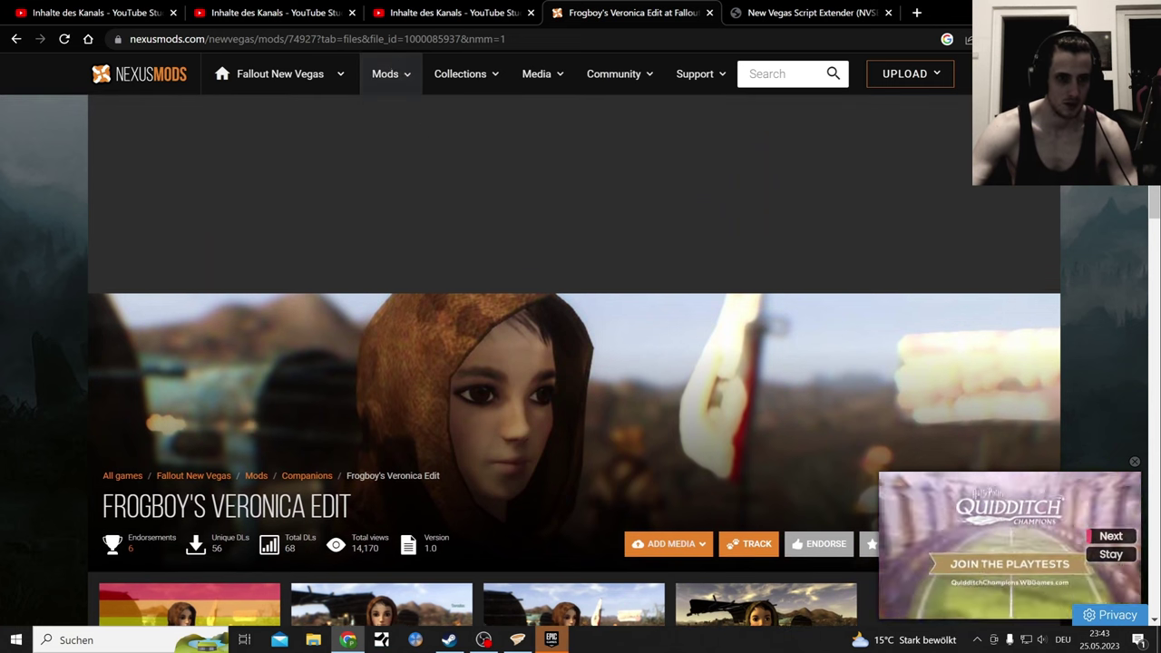
left_click(298, 38)
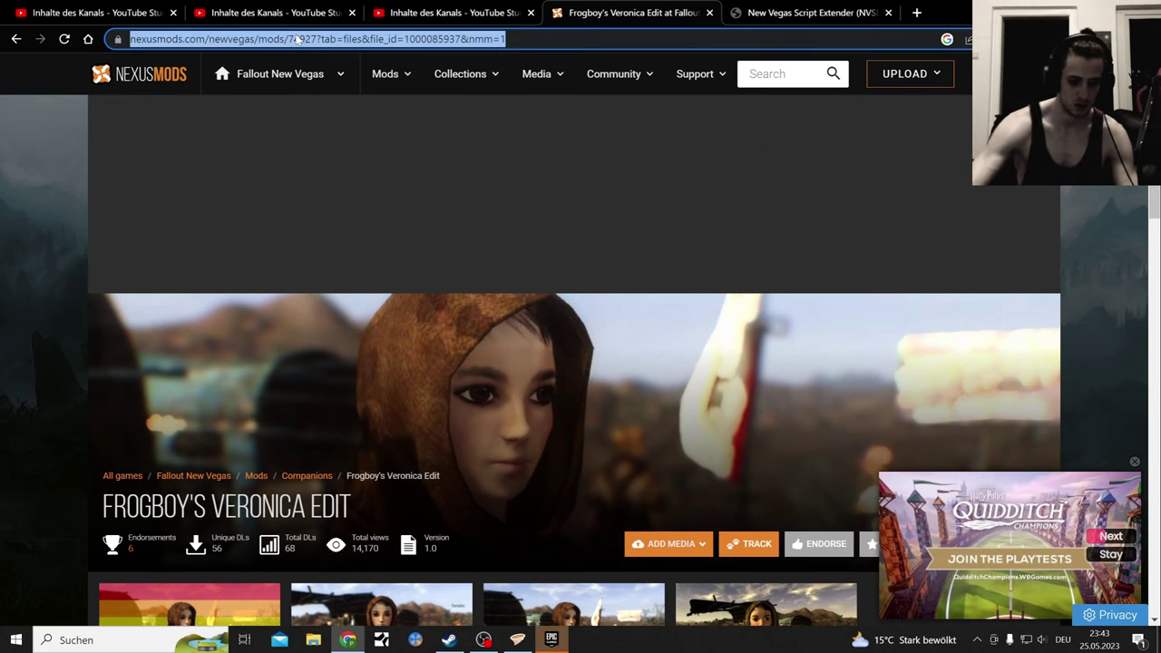
key("BackSpace")
type("f")
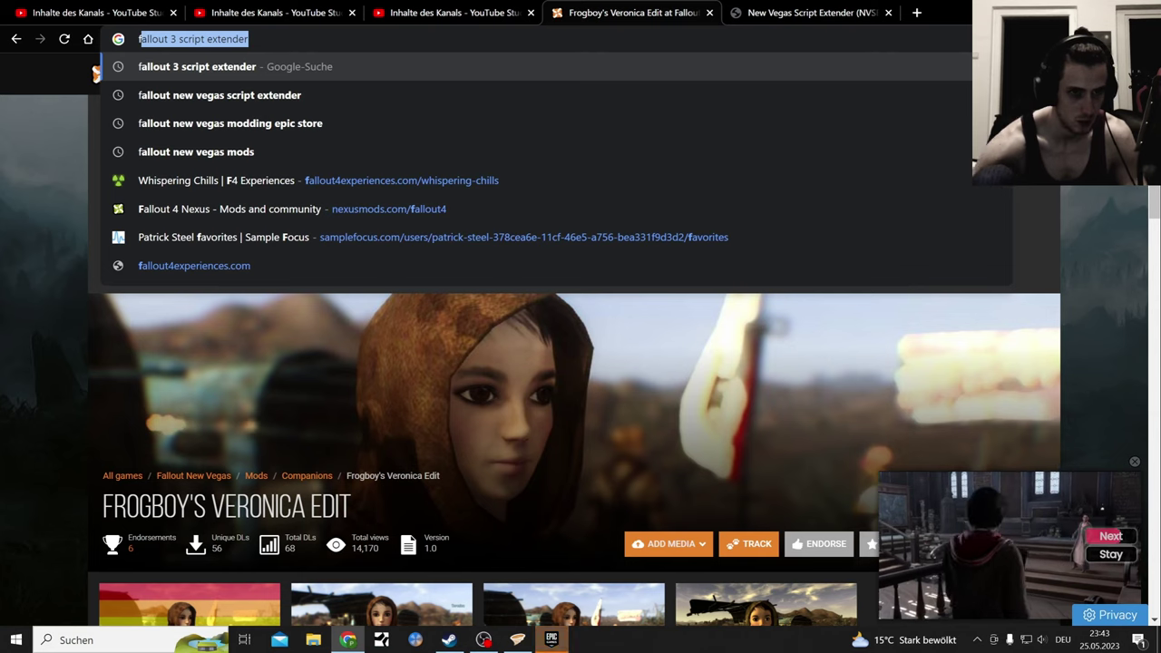
left_click(309, 122)
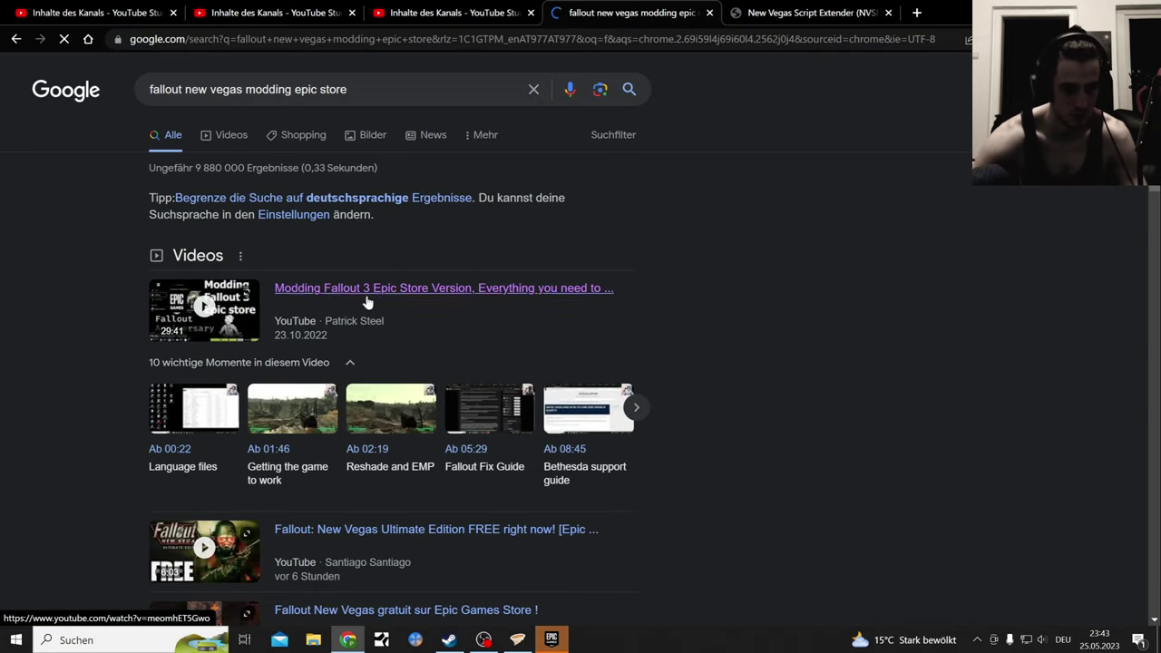
Step: Look through the search results and open the r/GameDeals Reddit thread on the free Fallout: New Vegas Ultimate Edition
scroll(415, 173, "down", 3)
scroll(420, 177, "up", 2)
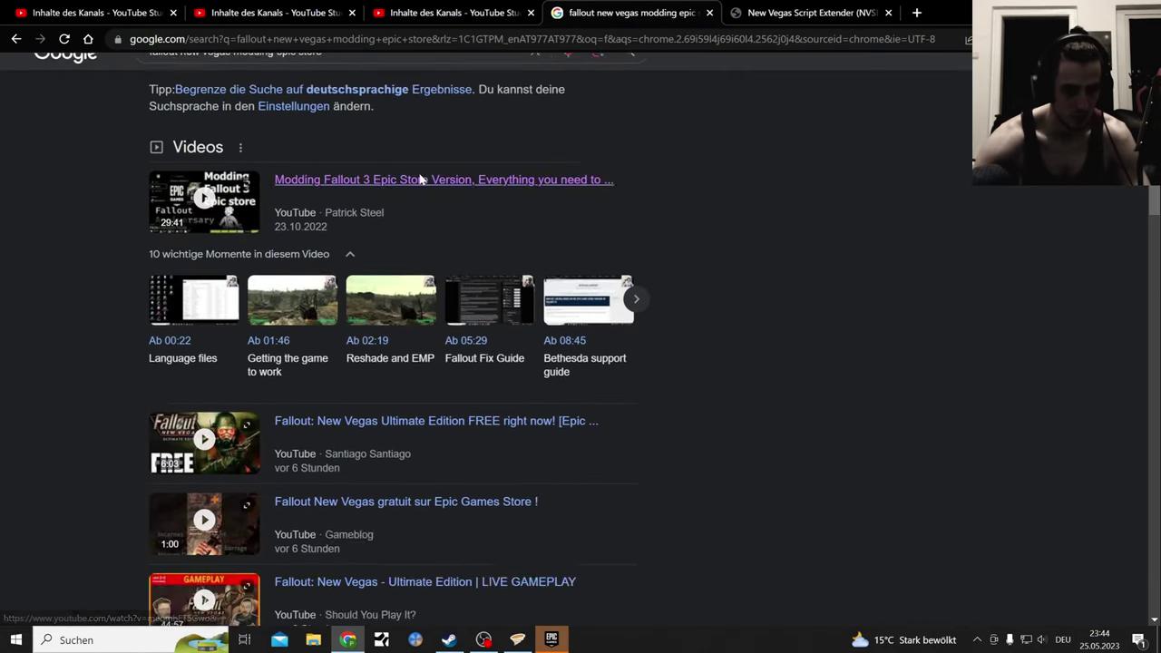
scroll(420, 178, "down", 6)
scroll(366, 218, "up", 1)
left_click(353, 256)
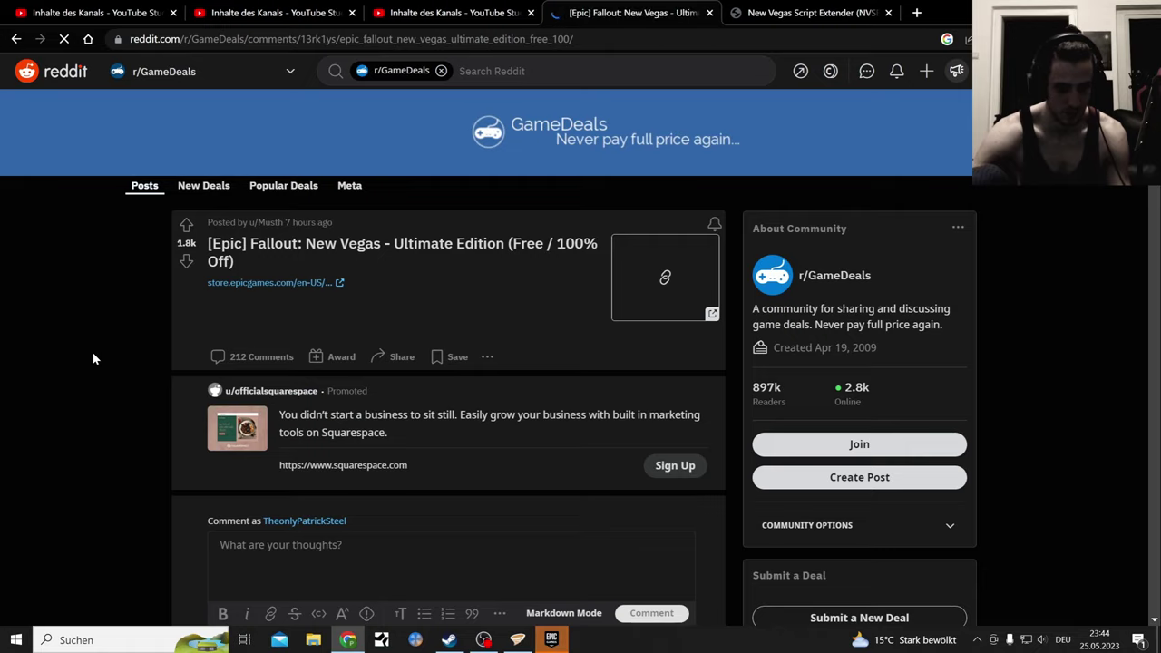
Step: Read the thread's comments on Tale of Two Wastelands and Wabbajack, highlighting the reply about Wabbajack's support for Epic versions
scroll(92, 357, "down", 4)
scroll(92, 358, "down", 3)
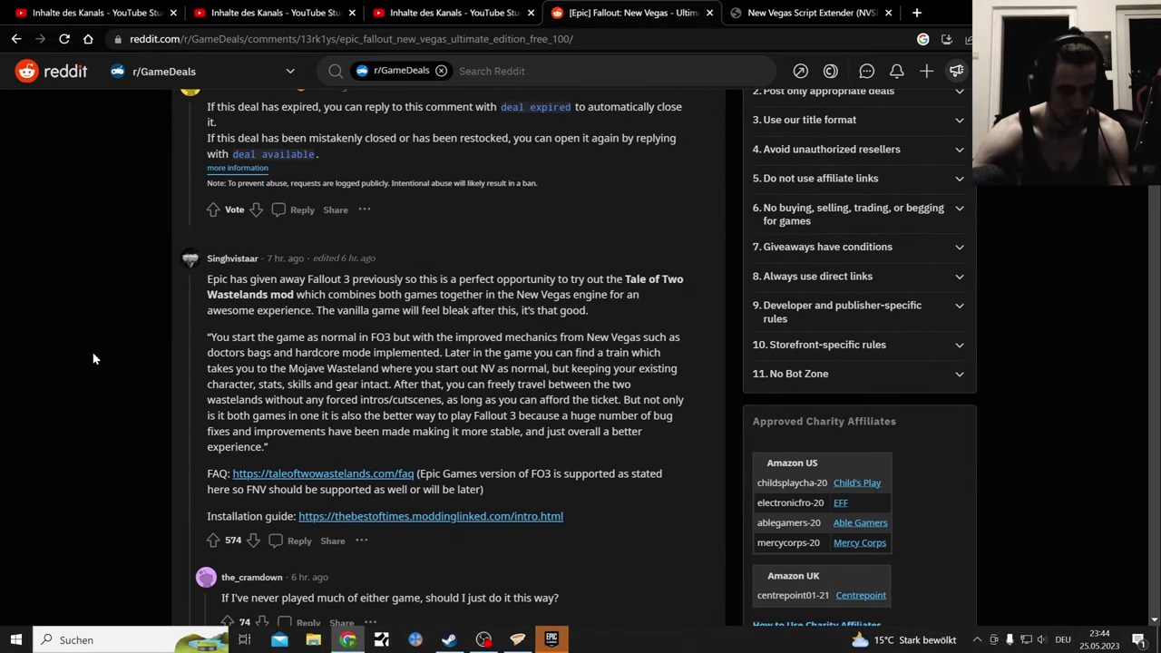
scroll(93, 359, "down", 3)
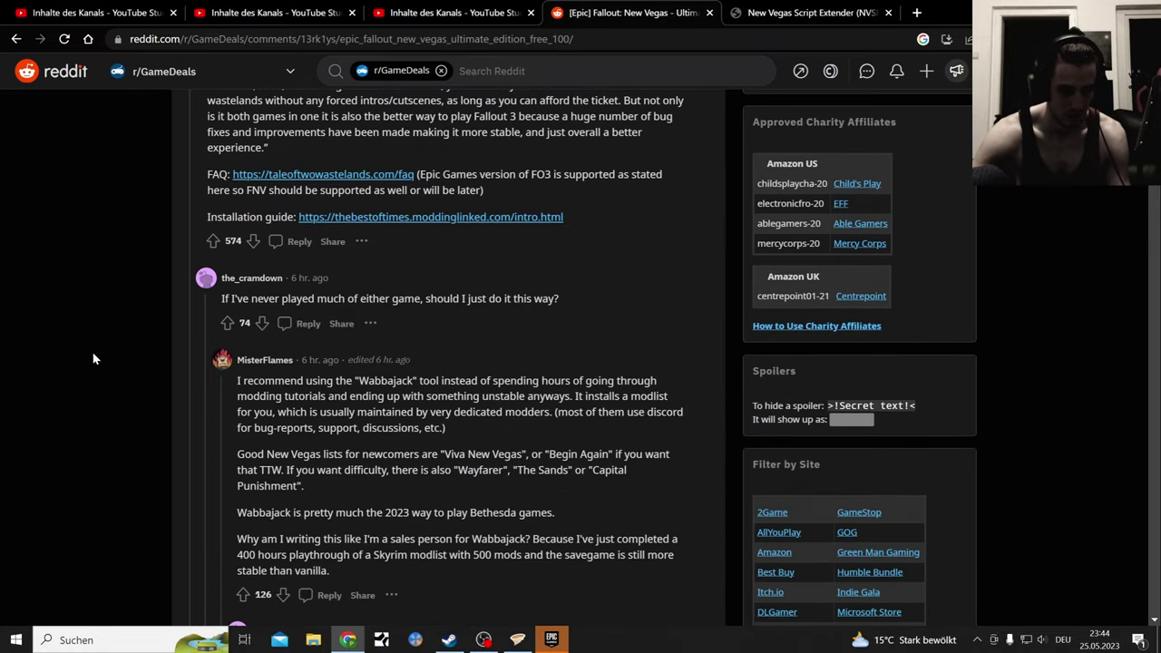
scroll(93, 359, "down", 2)
scroll(93, 359, "down", 2)
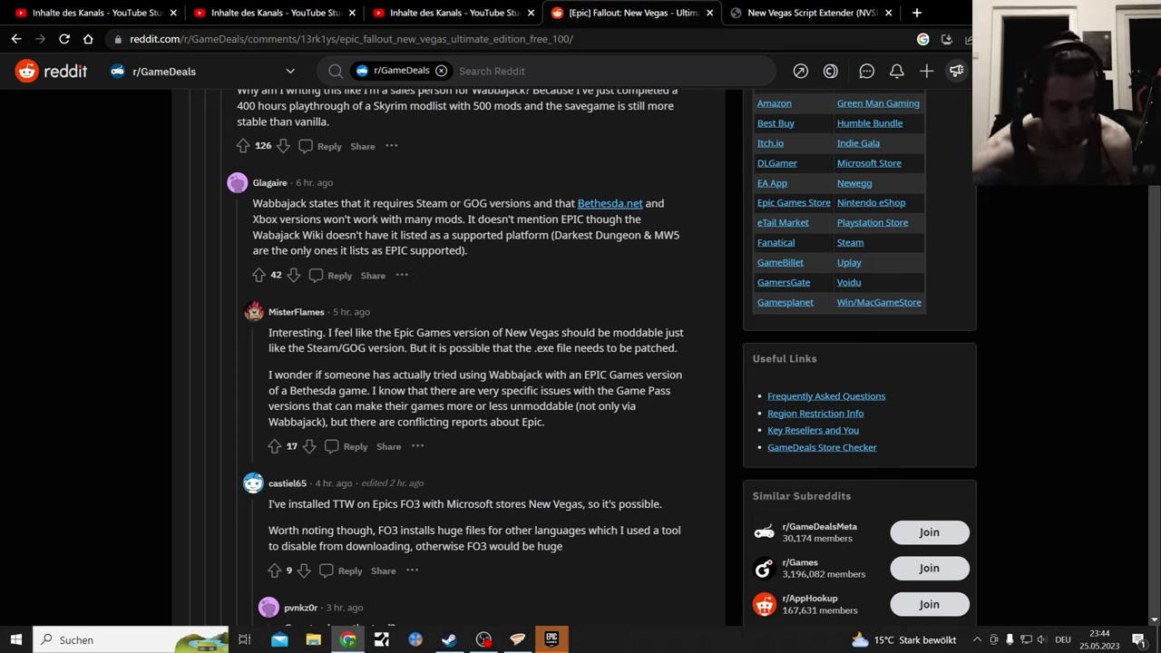
left_click_drag(253, 207, 487, 250)
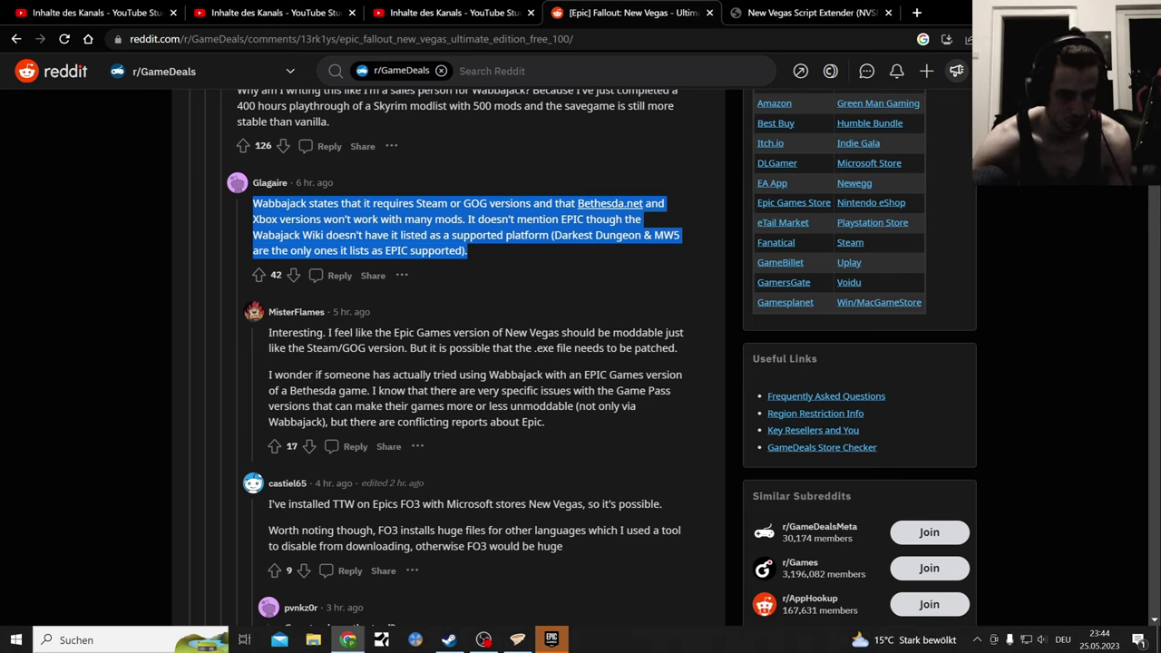
left_click(488, 304)
scroll(487, 319, "down", 1)
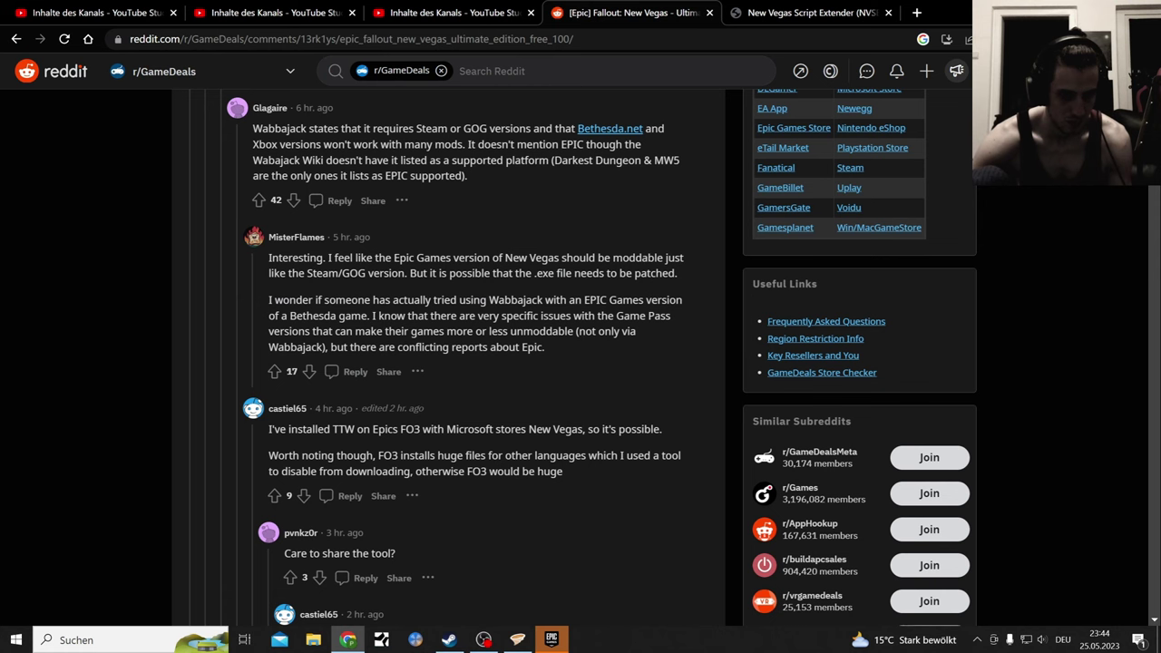
Step: Read the further replies on modding guides and Tale of Two Wastelands, and open the linked balance FAQ in a separate tab, staying on the thread
scroll(562, 294, "down", 3)
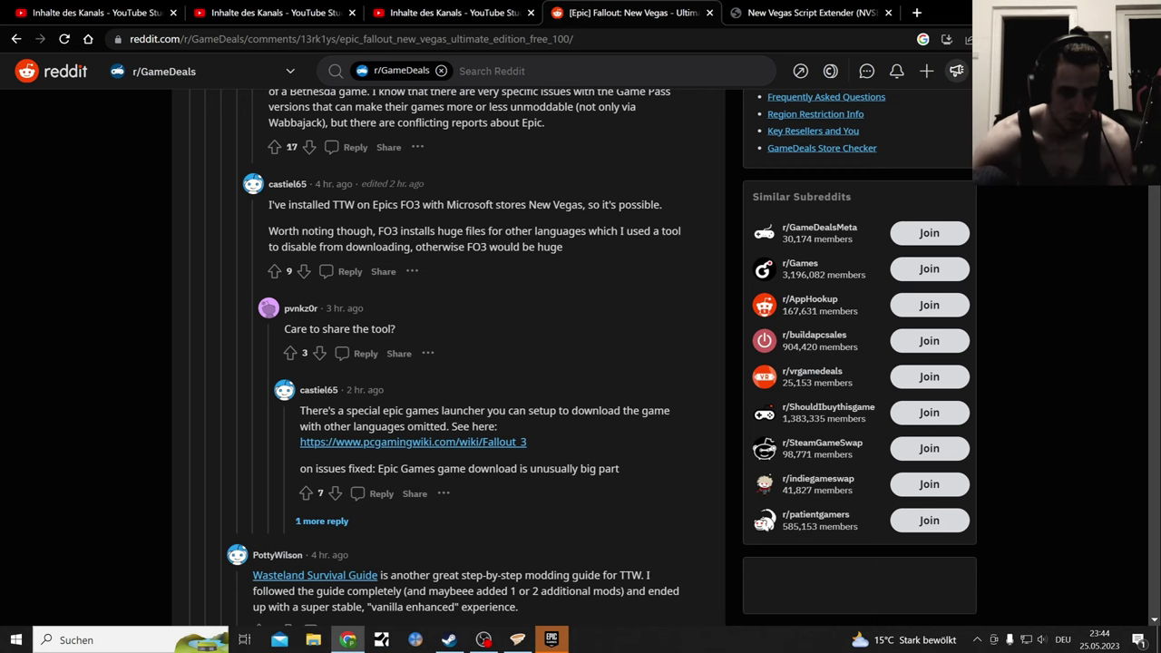
scroll(444, 245, "down", 1)
scroll(458, 258, "down", 1)
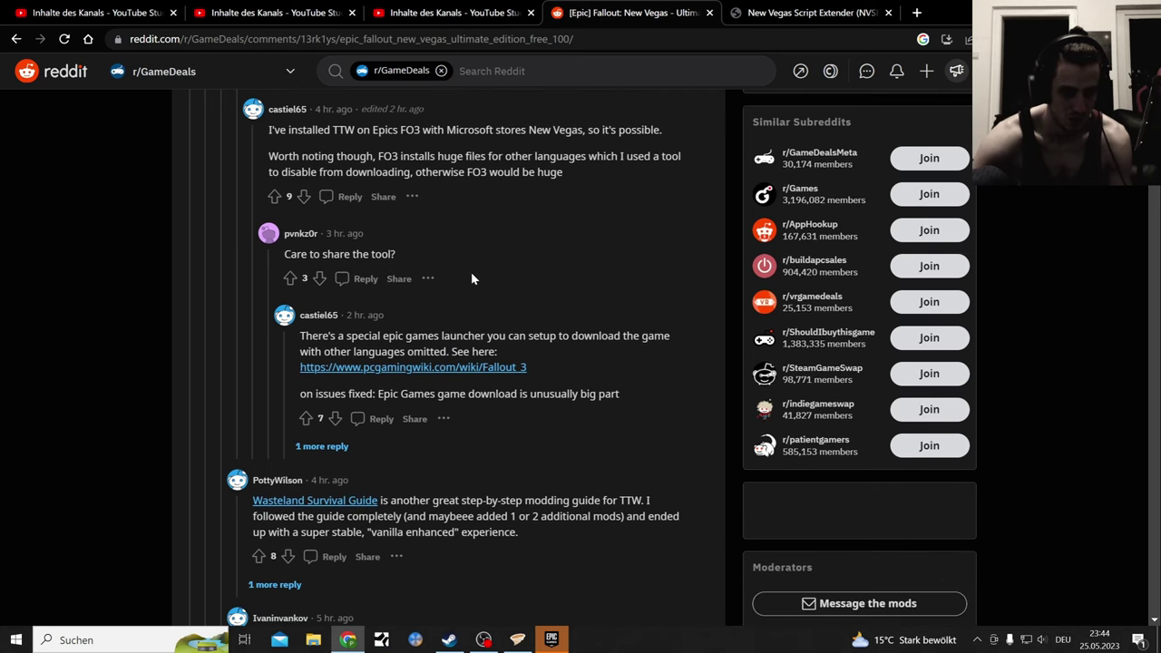
scroll(471, 279, "down", 2)
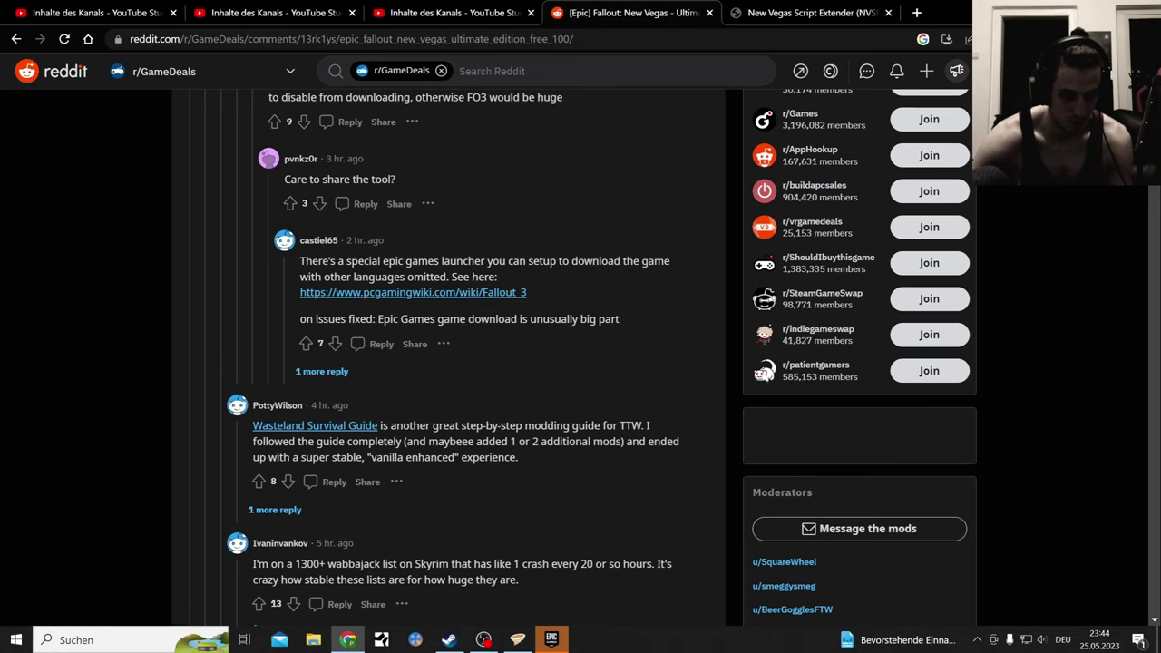
scroll(518, 326, "down", 2)
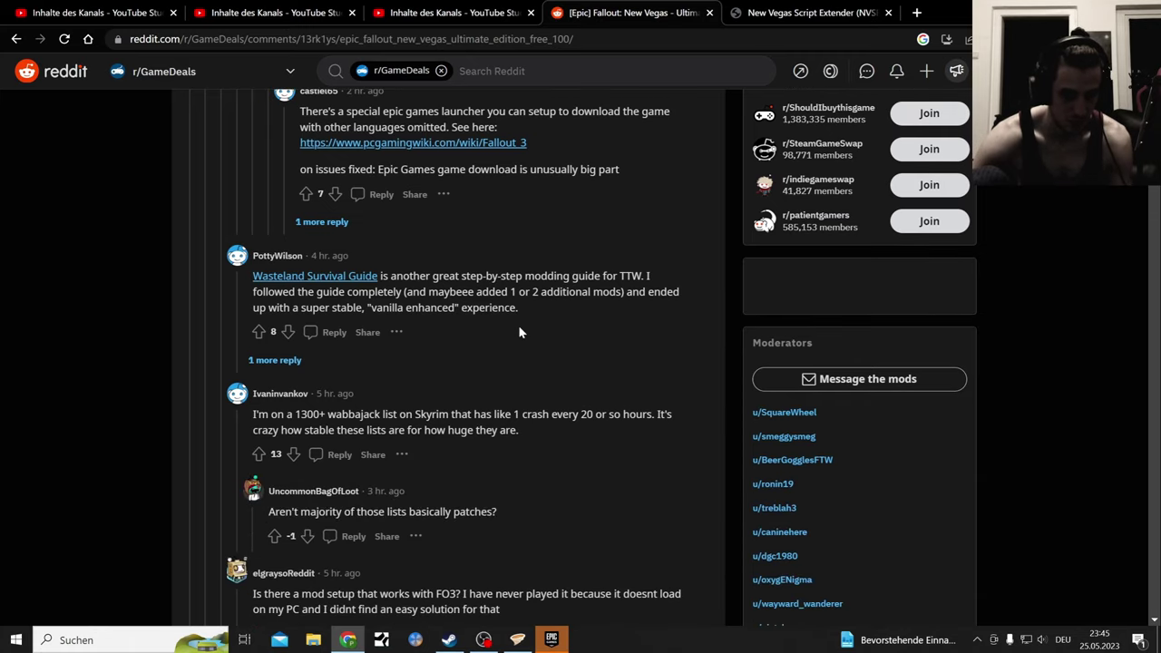
scroll(519, 332, "down", 10)
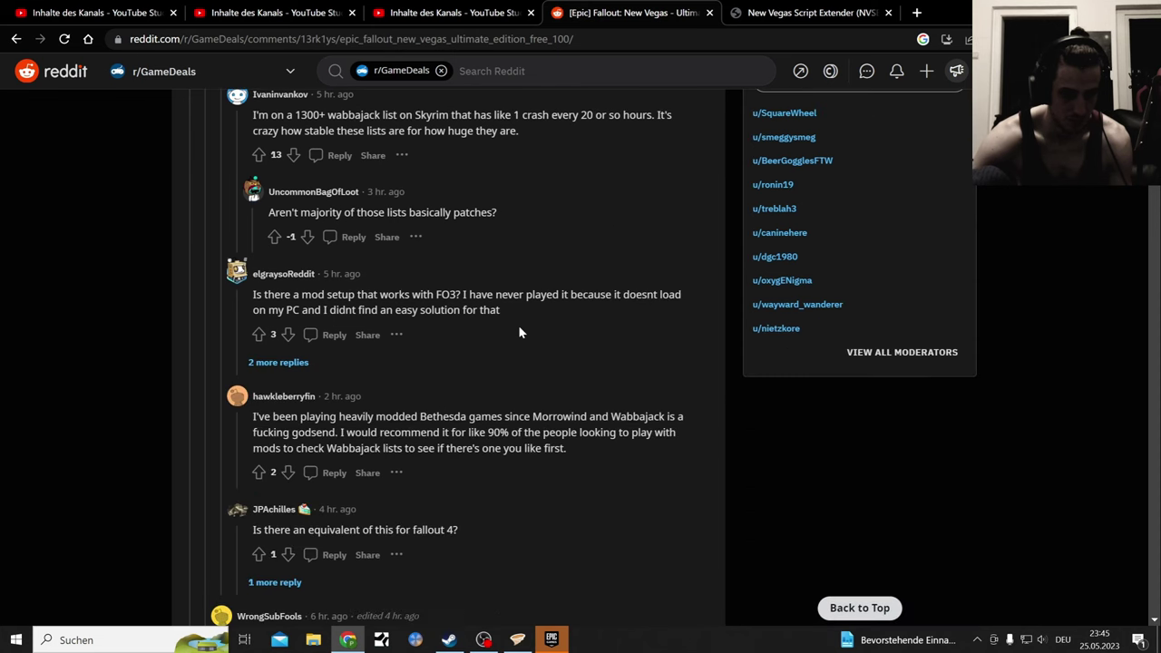
scroll(518, 332, "down", 2)
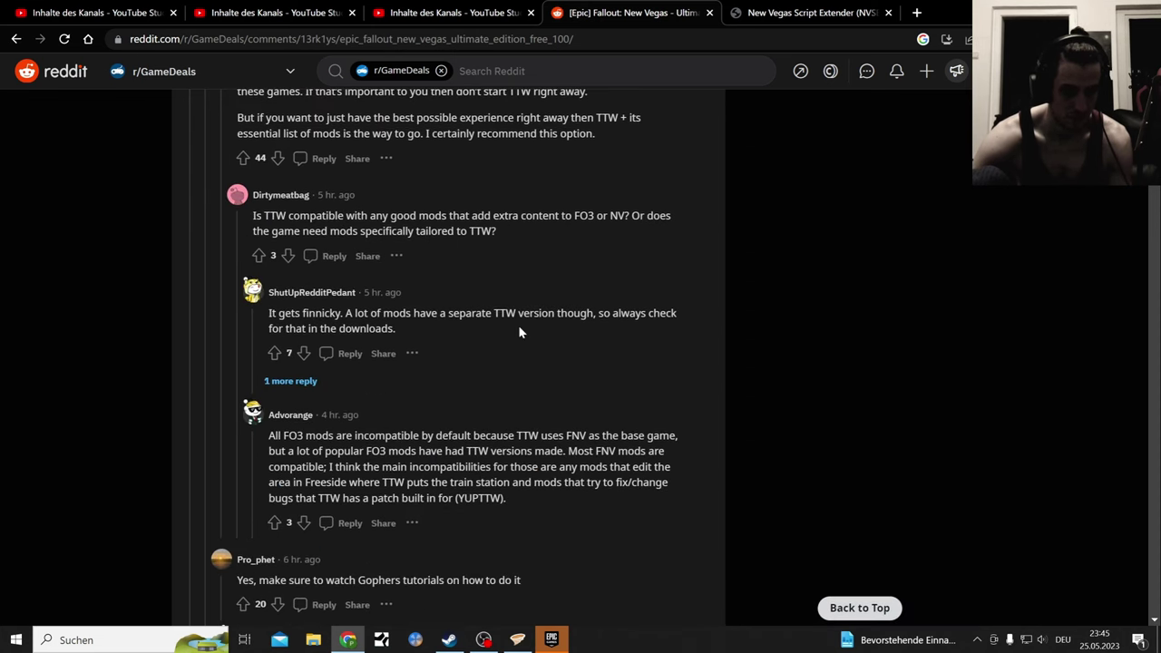
scroll(519, 332, "down", 5)
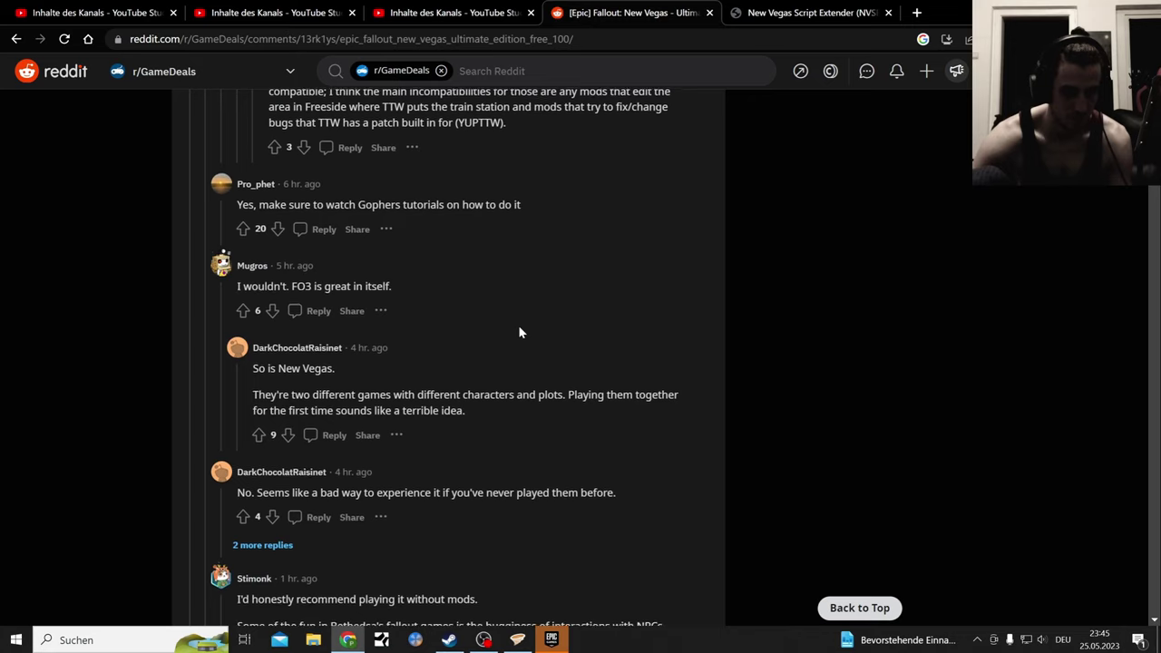
scroll(519, 332, "down", 5)
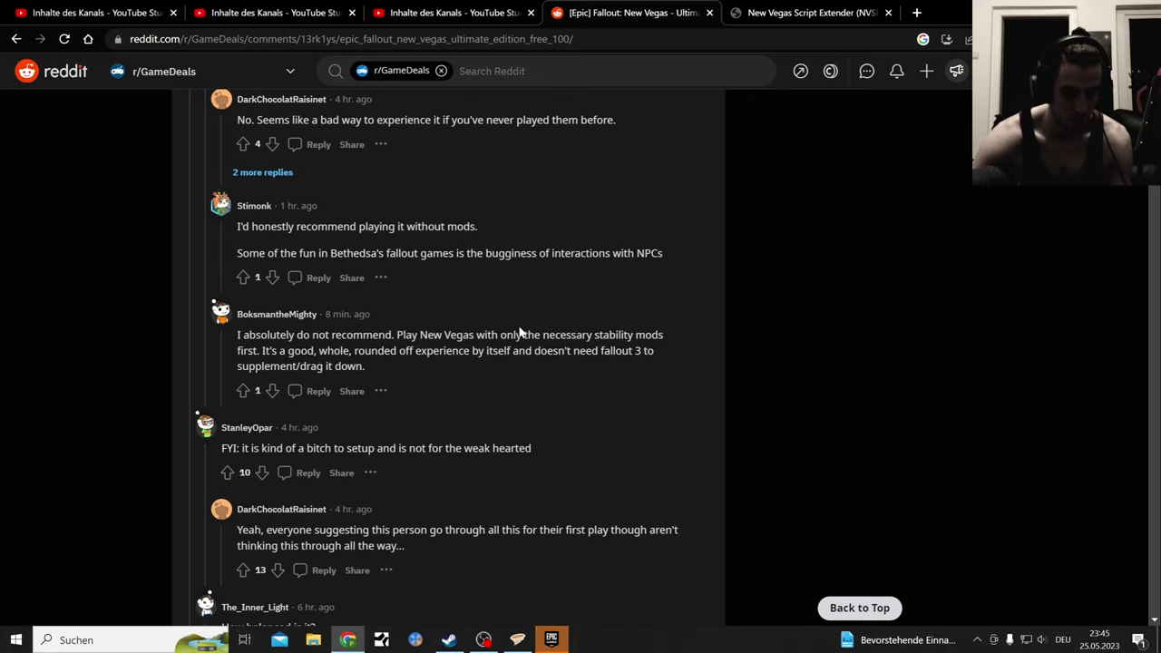
scroll(520, 333, "down", 6)
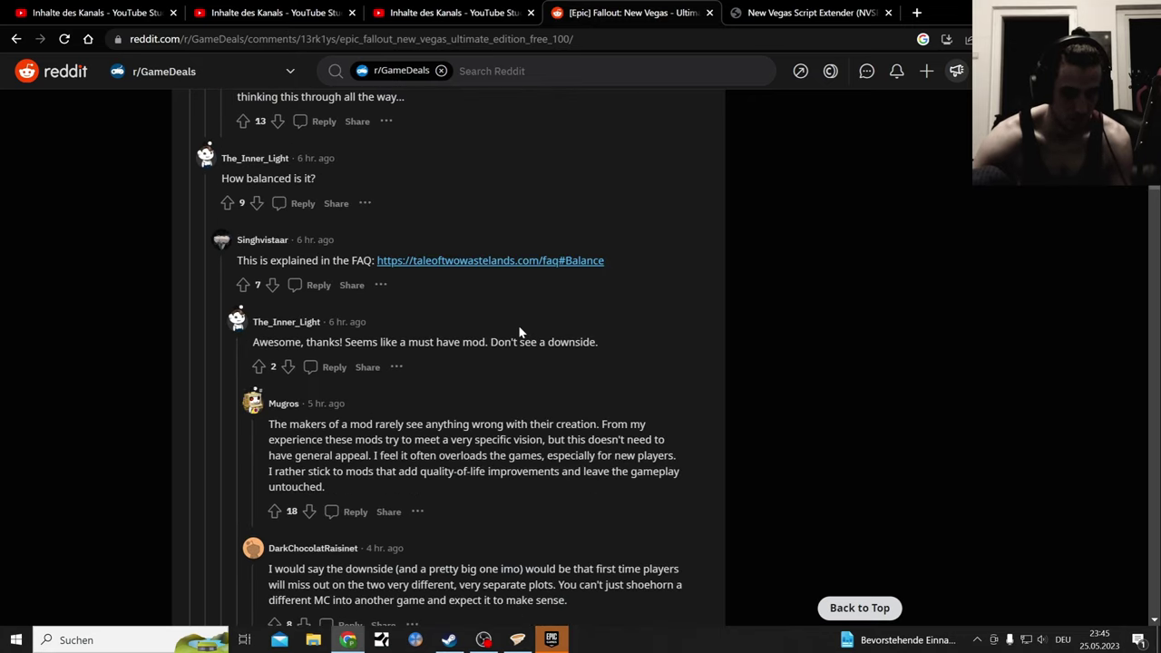
left_click(531, 261)
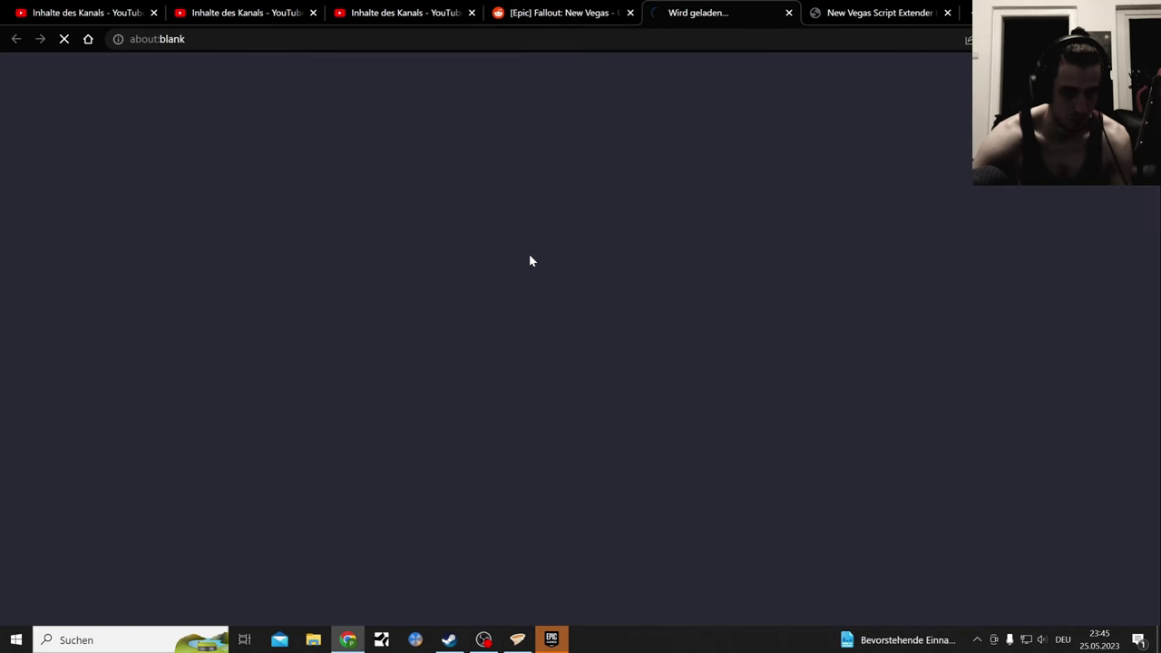
left_click(547, 11)
Step: Examine the remaining Reddit comments down to the Viva New Vegas guide recommendation and its replies on Epic and xNVSE
scroll(555, 251, "down", 5)
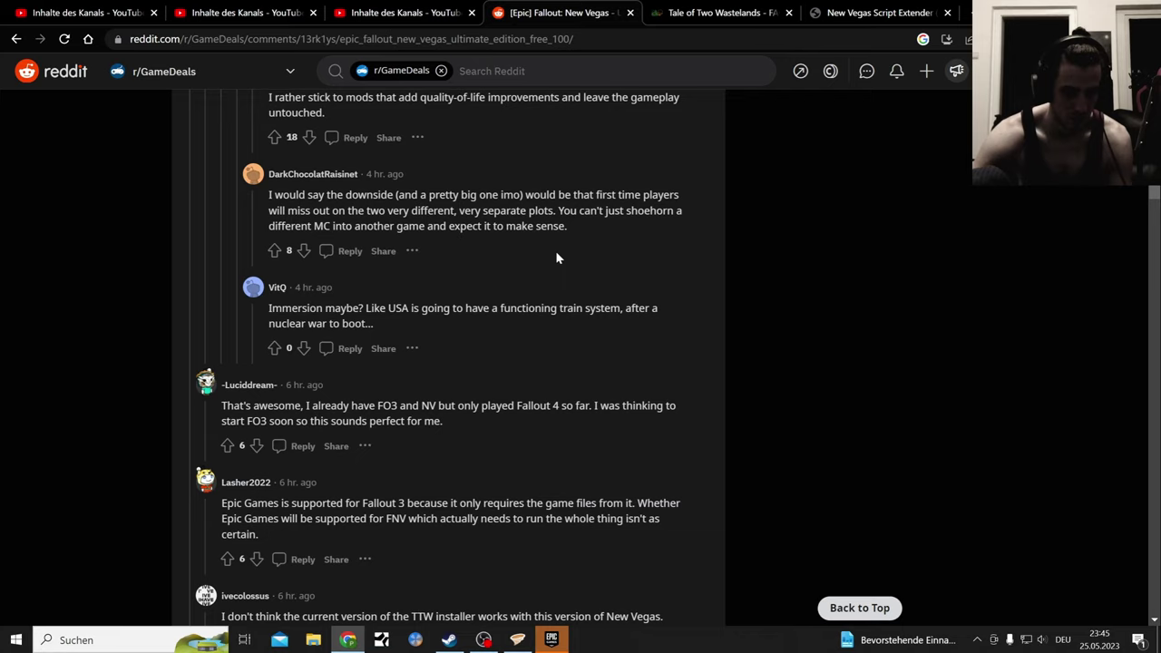
scroll(555, 250, "down", 4)
scroll(555, 250, "down", 4)
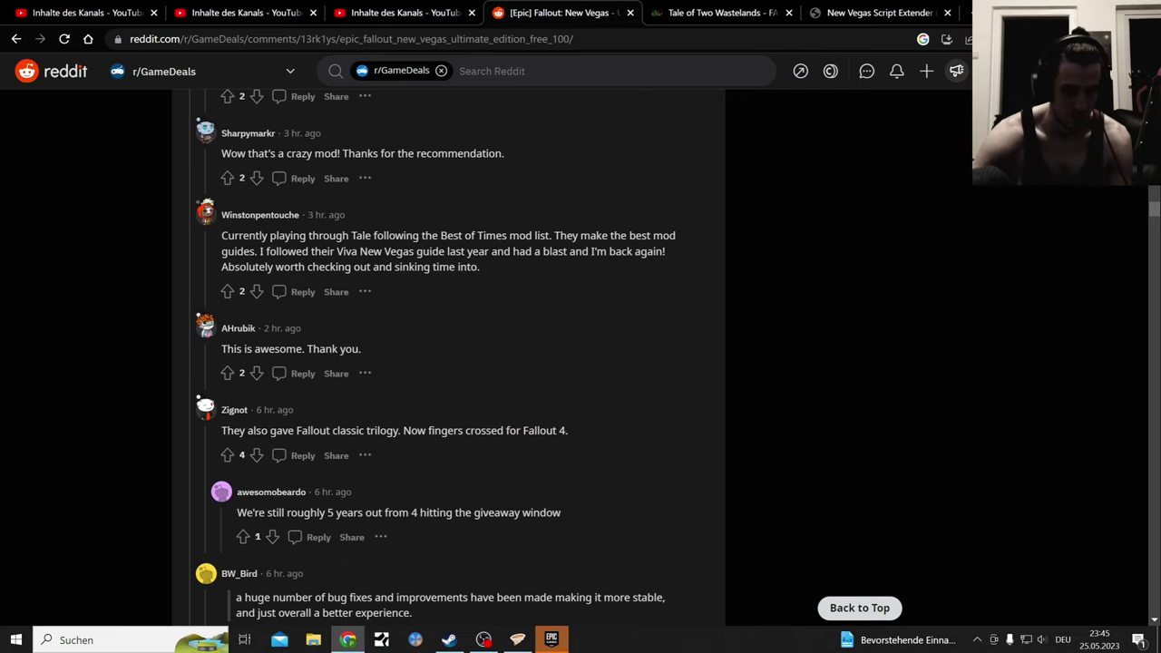
scroll(557, 255, "down", 6)
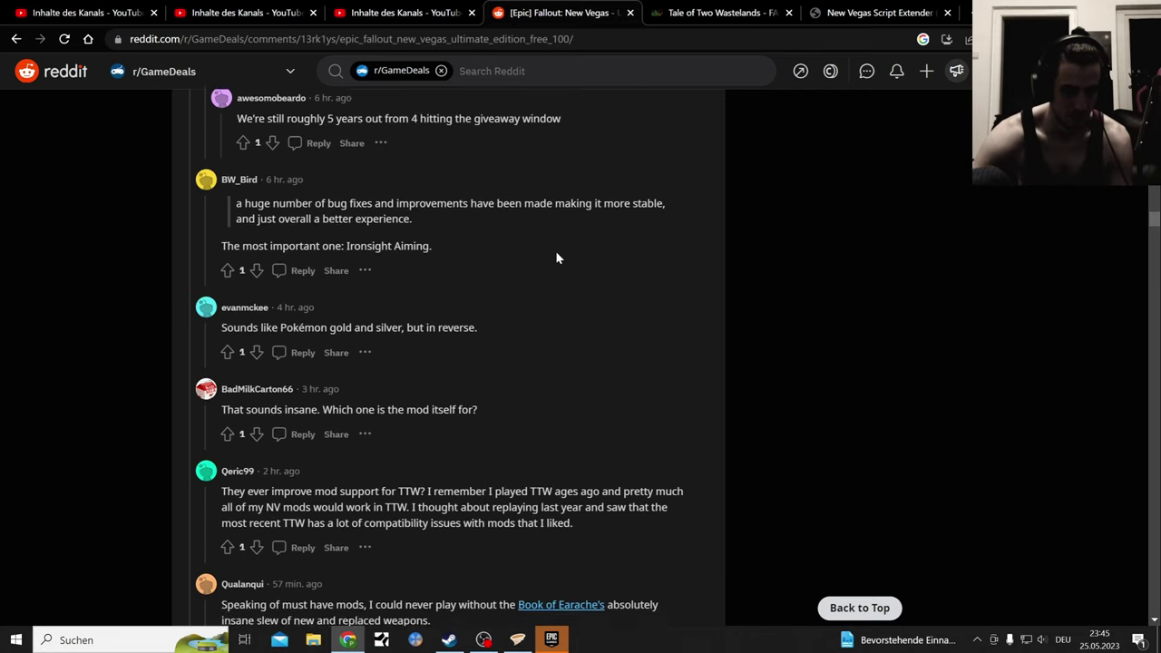
scroll(557, 258, "down", 4)
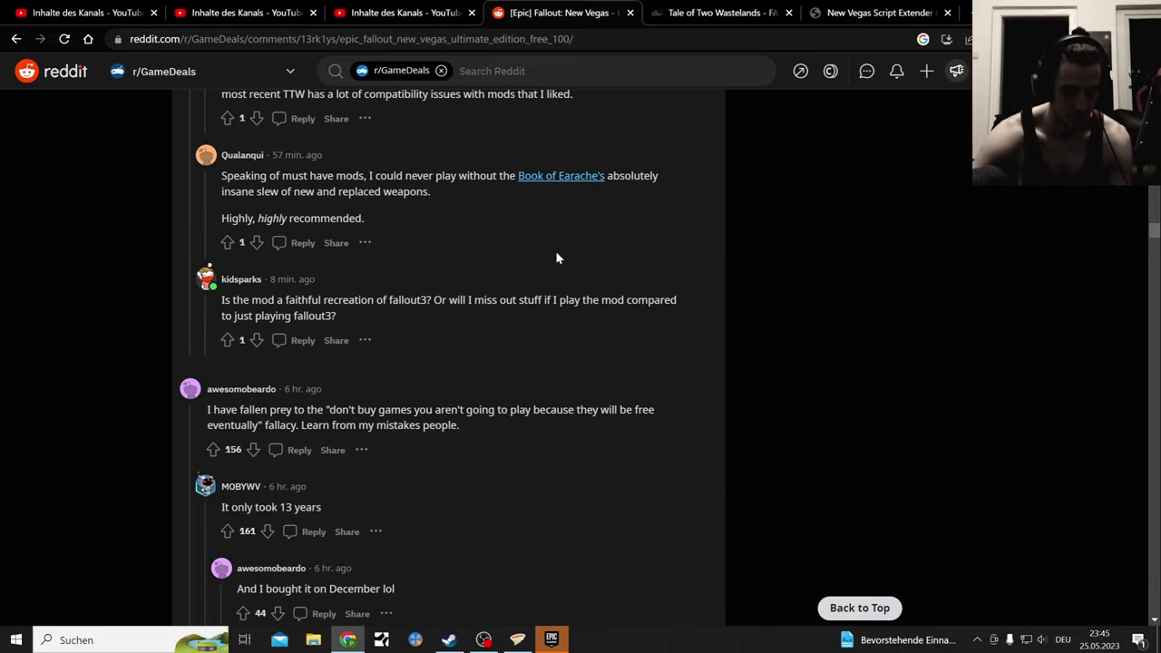
scroll(556, 259, "down", 2)
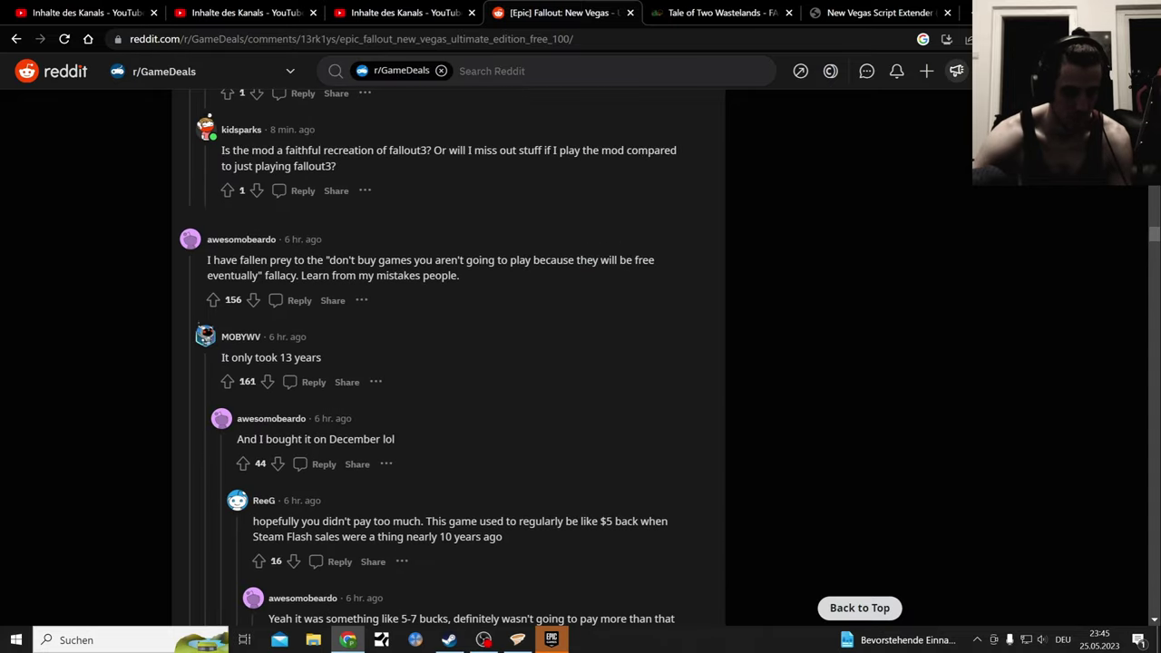
scroll(418, 267, "down", 12)
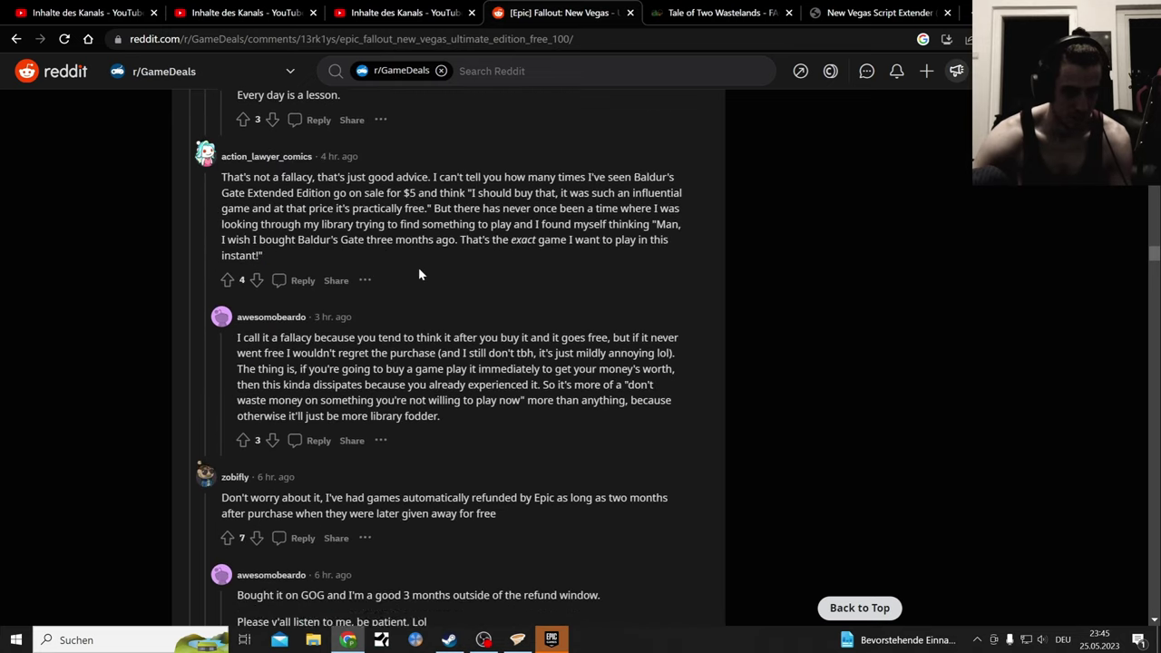
scroll(418, 269, "down", 7)
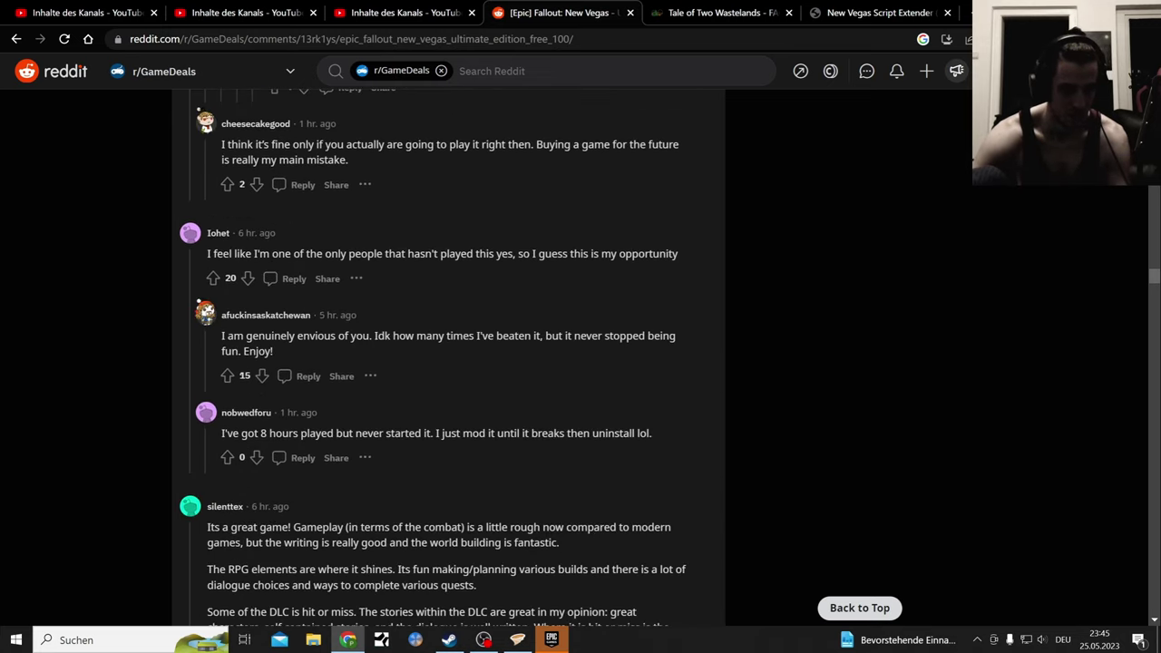
scroll(418, 267, "down", 9)
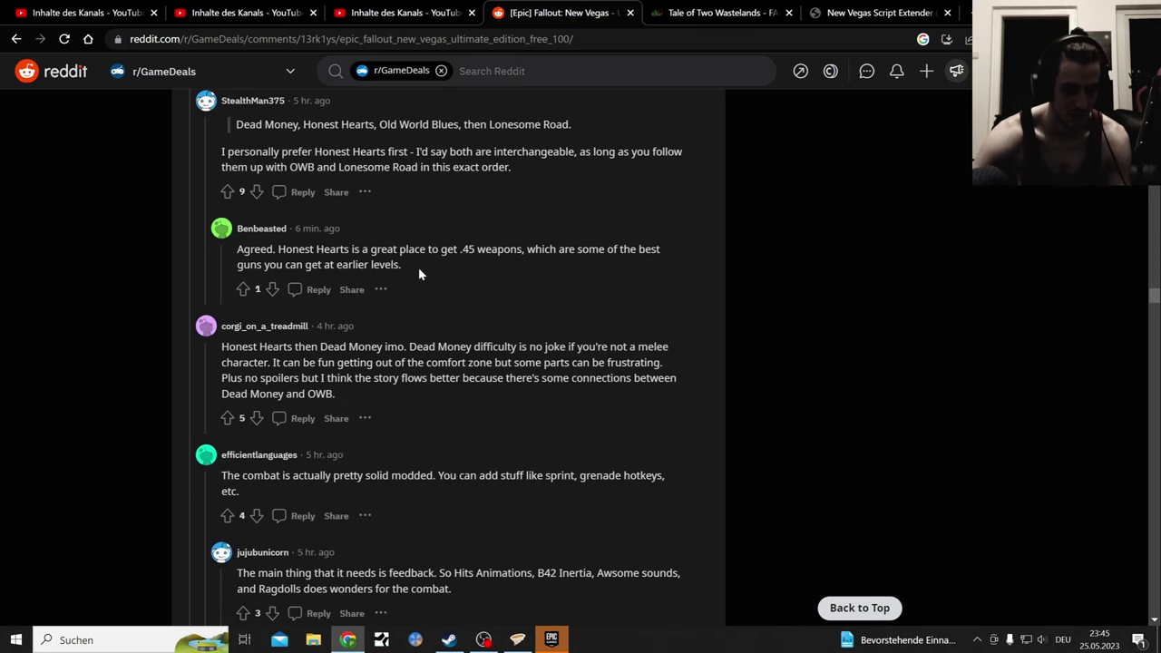
scroll(434, 263, "down", 5)
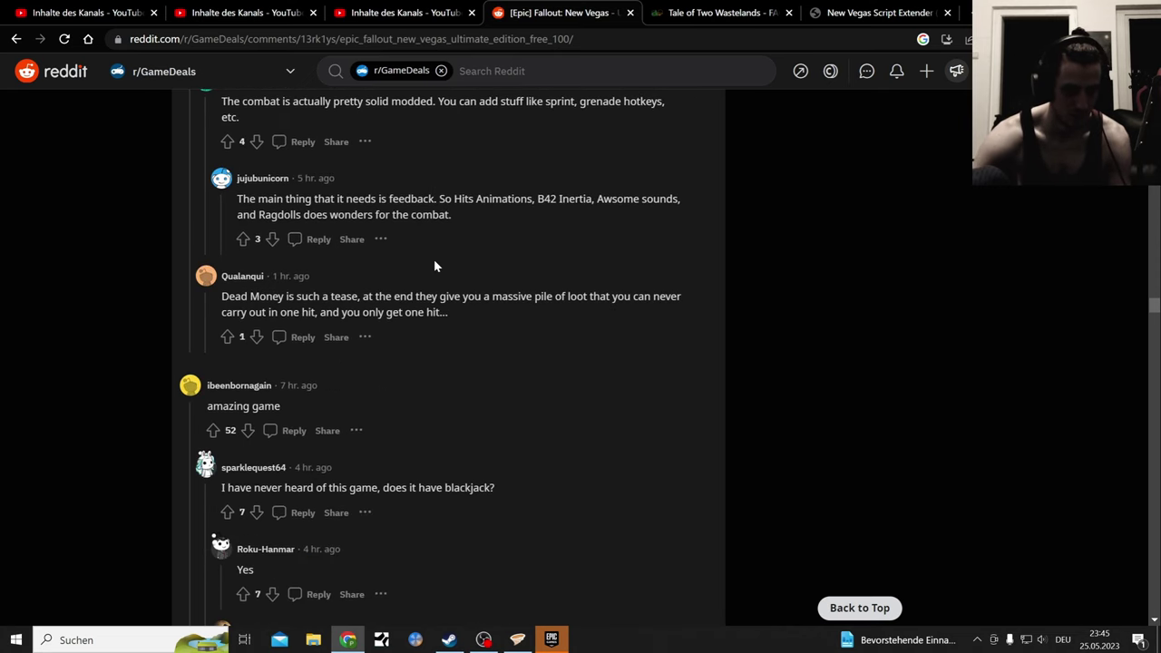
scroll(433, 263, "down", 3)
scroll(435, 266, "down", 3)
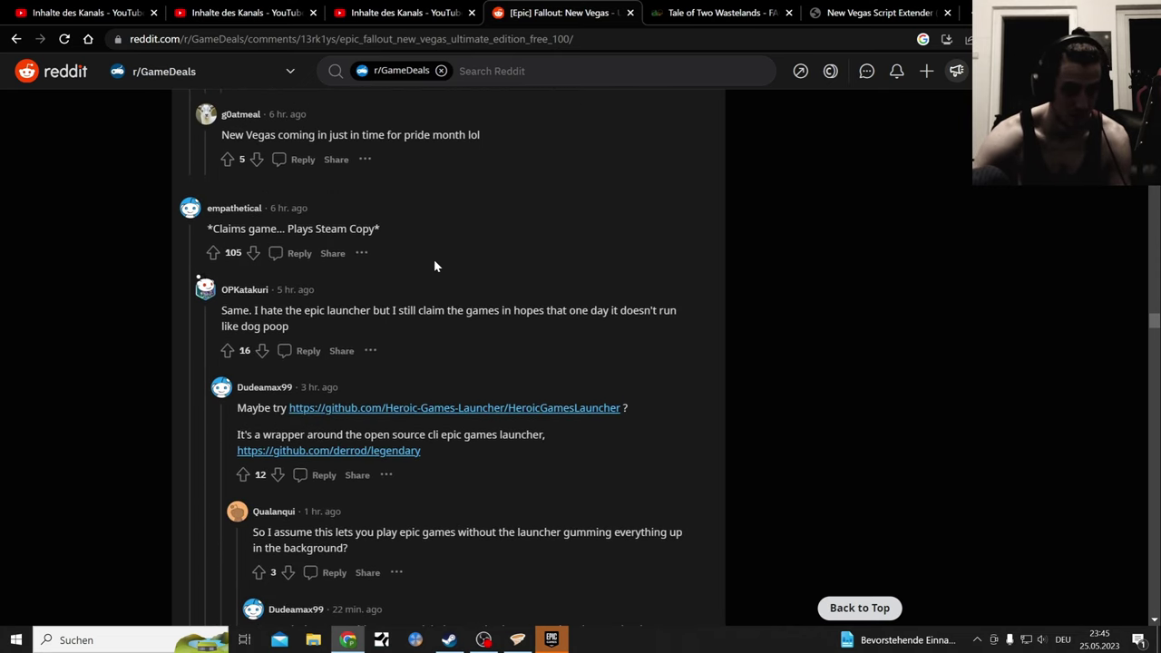
scroll(434, 266, "down", 5)
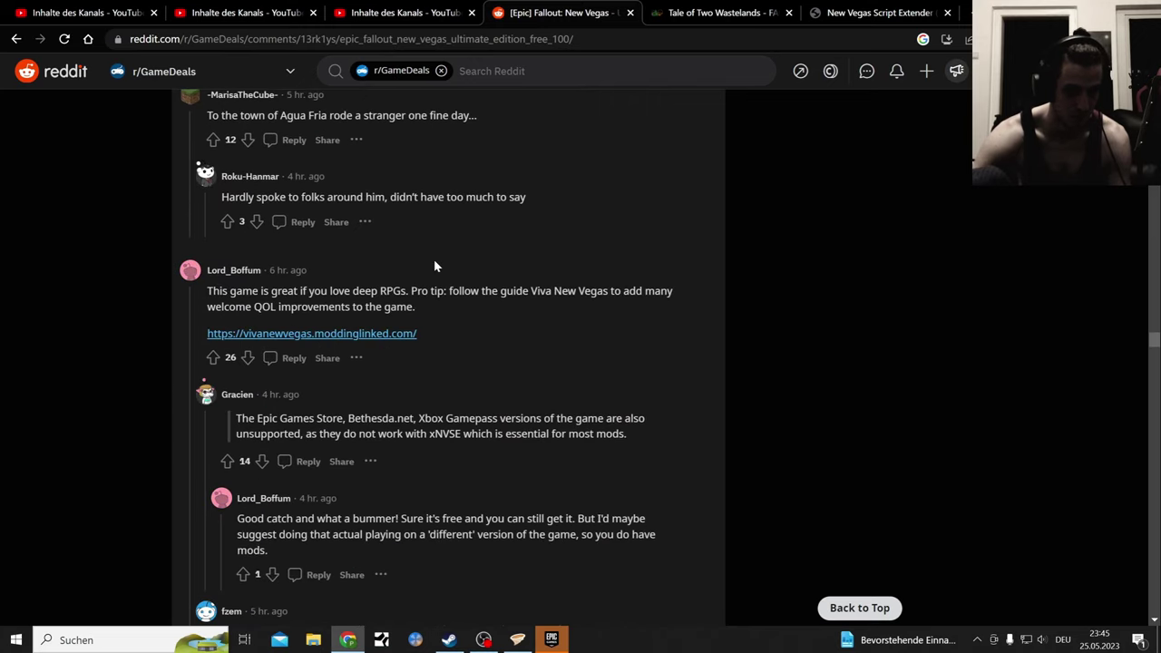
Step: Look over the balance section of the Tale of Two Wastelands FAQ, and close that page to return to the Reddit thread
left_click(712, 13)
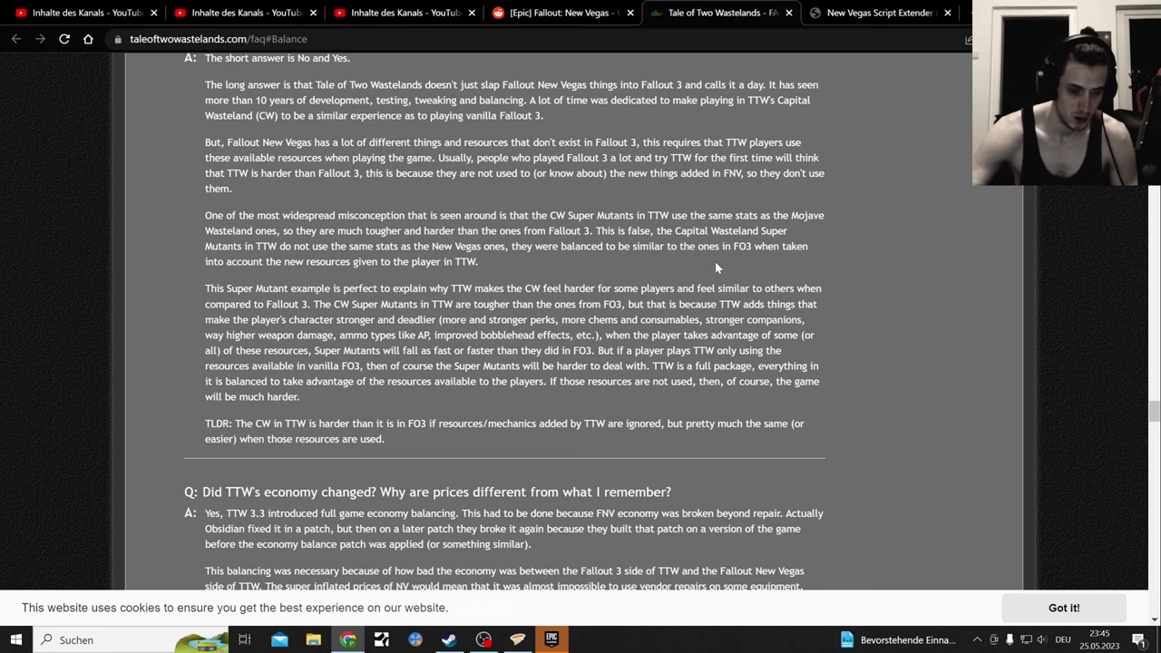
scroll(715, 261, "down", 3)
scroll(716, 266, "up", 10)
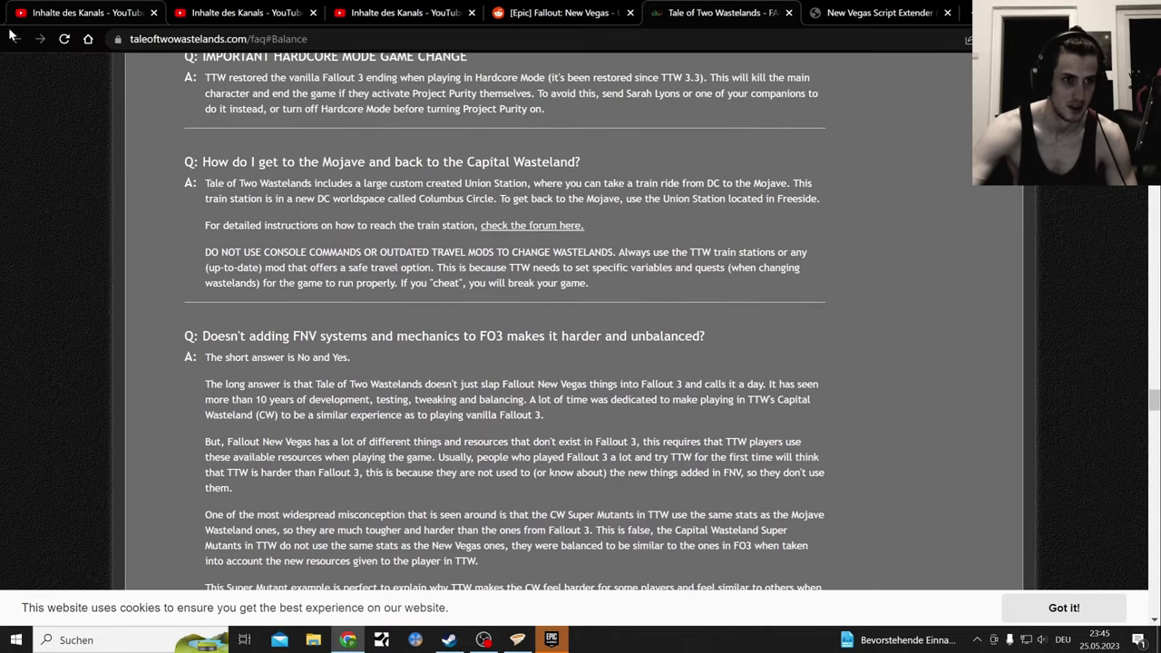
left_click(590, 9)
middle_click(664, 12)
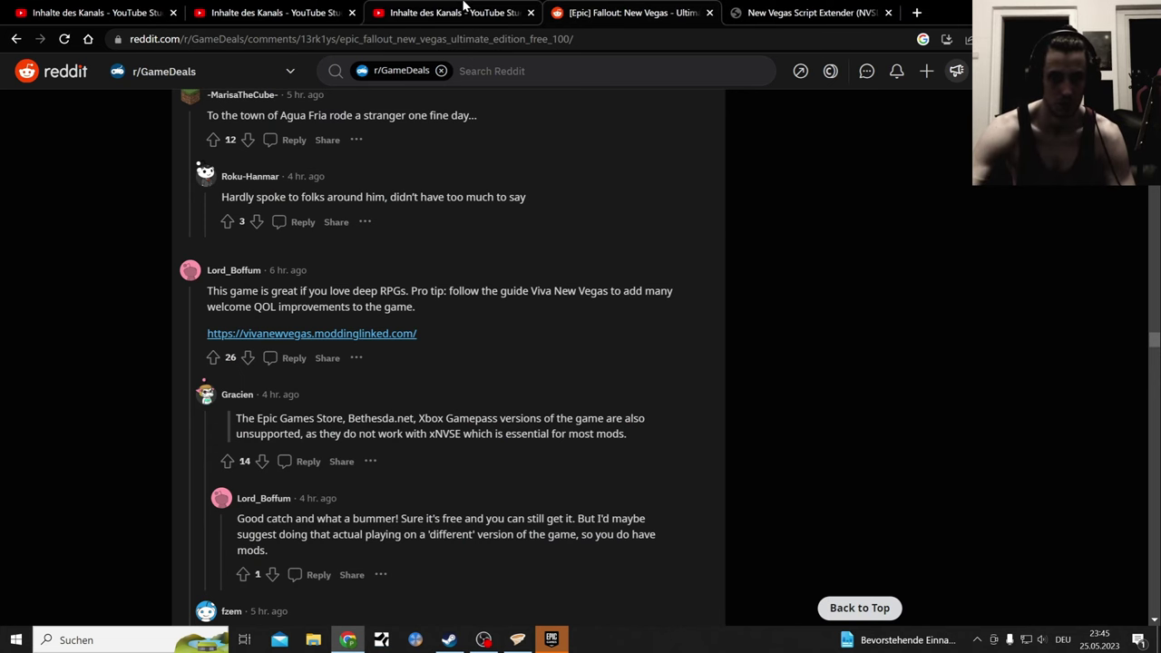
Step: Show the New Vegas Script Extender page's note on the Epic Games Store version, and return to the Reddit thread
left_click(816, 12)
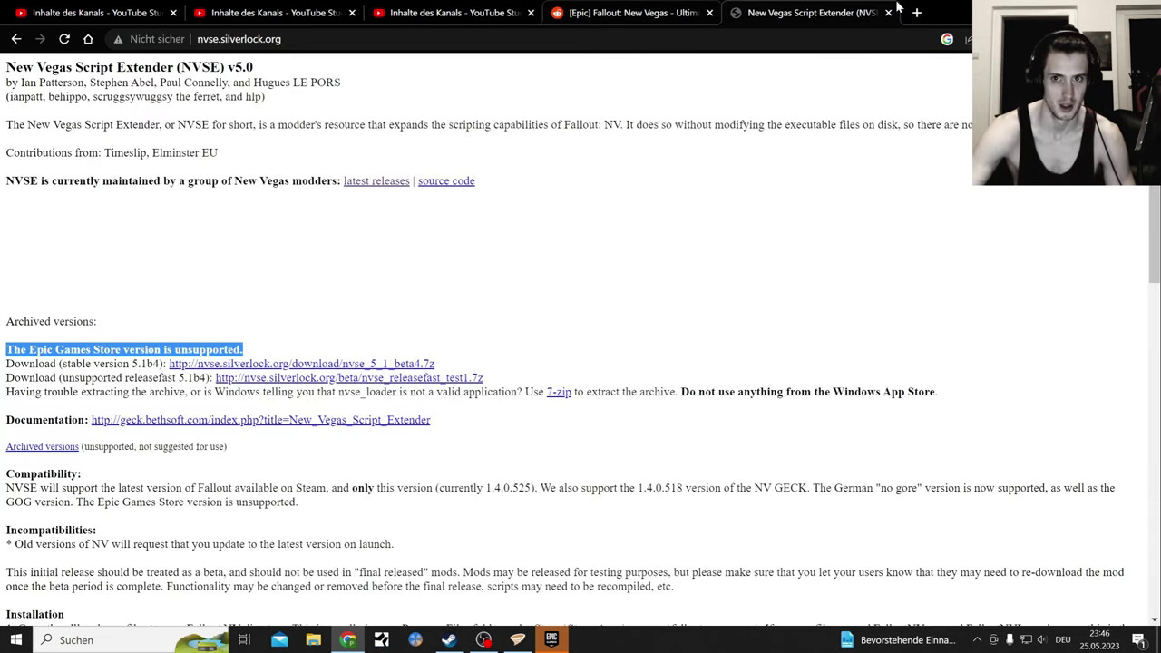
left_click(651, 11)
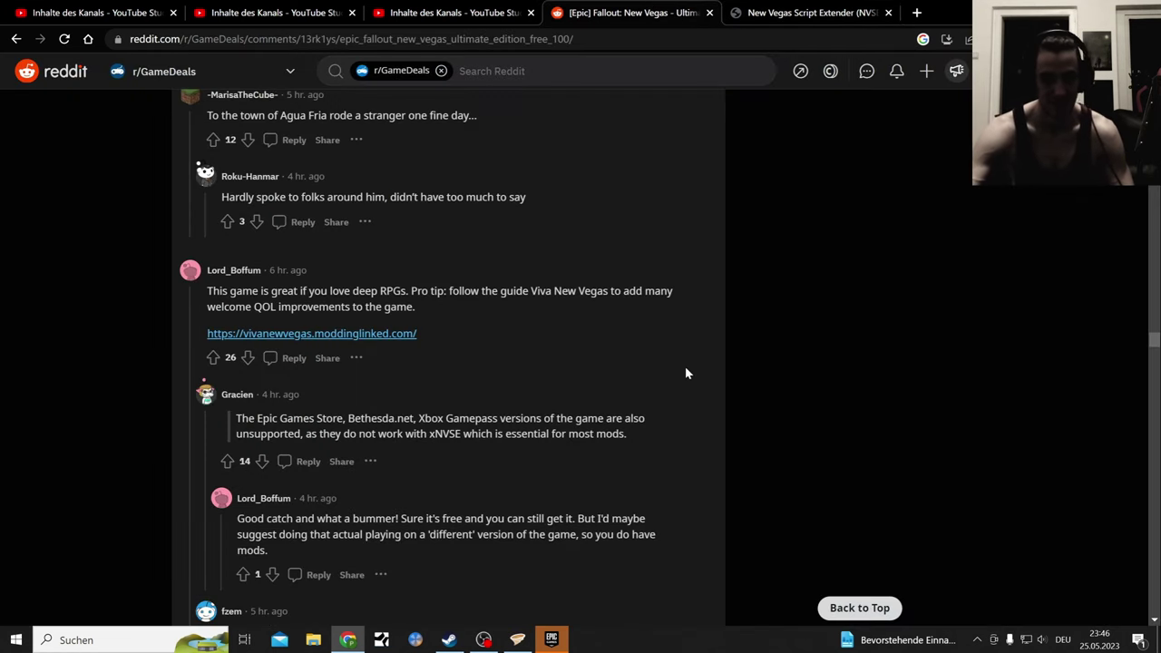
Step: Switch to Vortex and show the managed games with the Fallout: New Vegas install directory
left_click(517, 639)
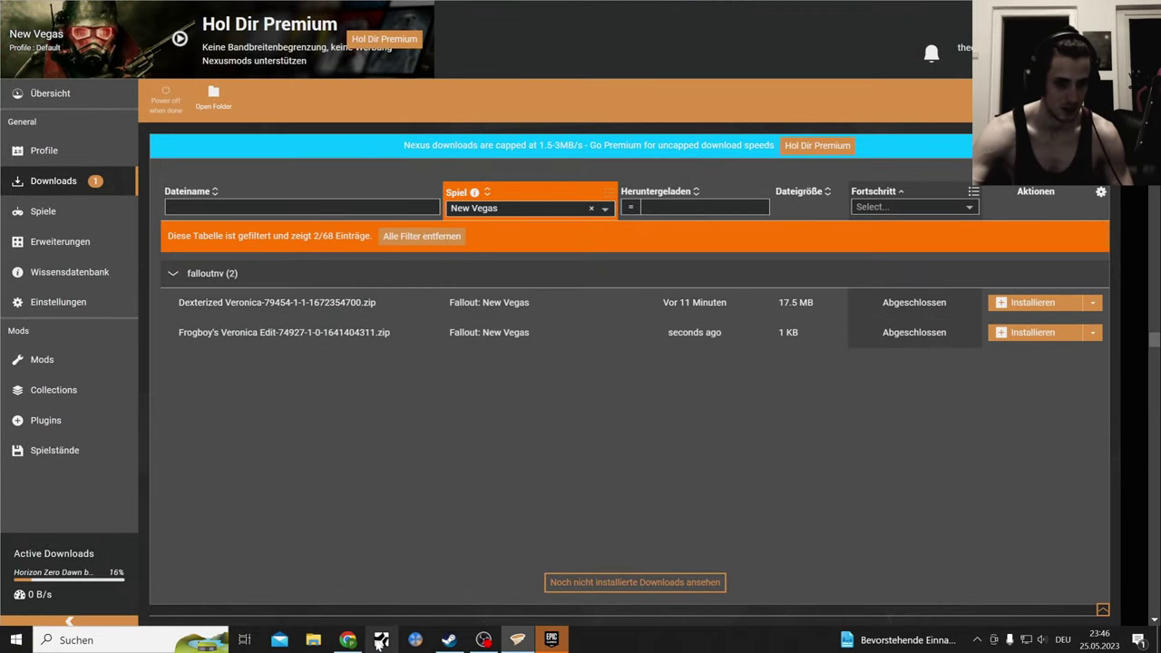
left_click(43, 212)
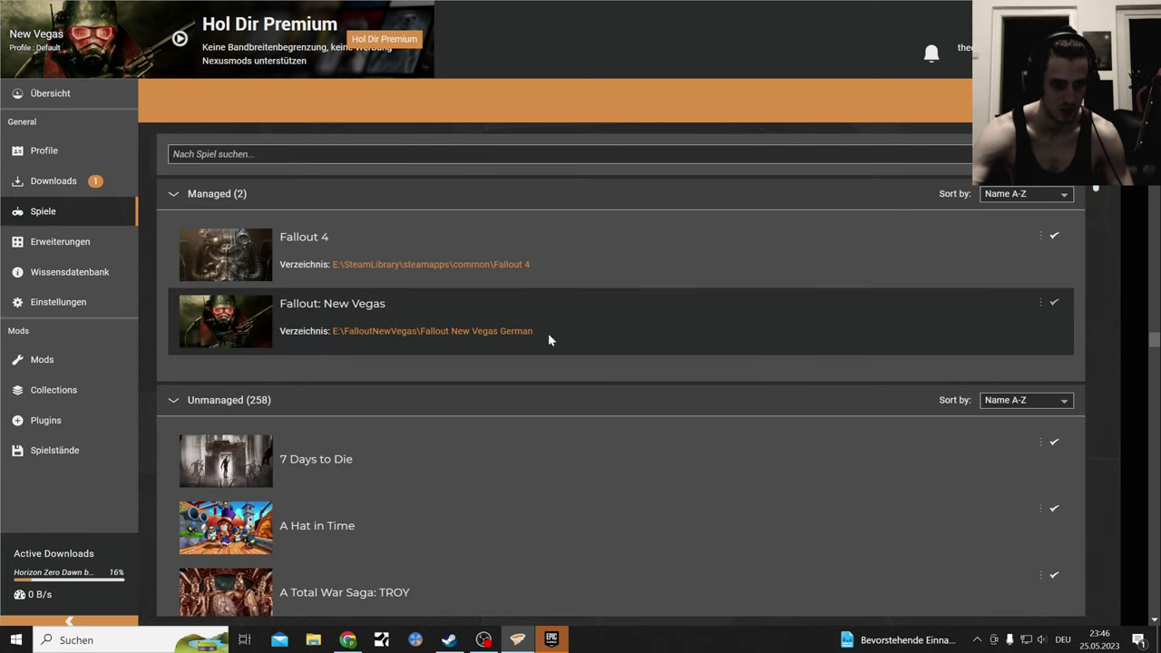
Step: Open the Fallout: New Vegas install folder from Vortex and look over its files for the NVSE loader
left_click(485, 332)
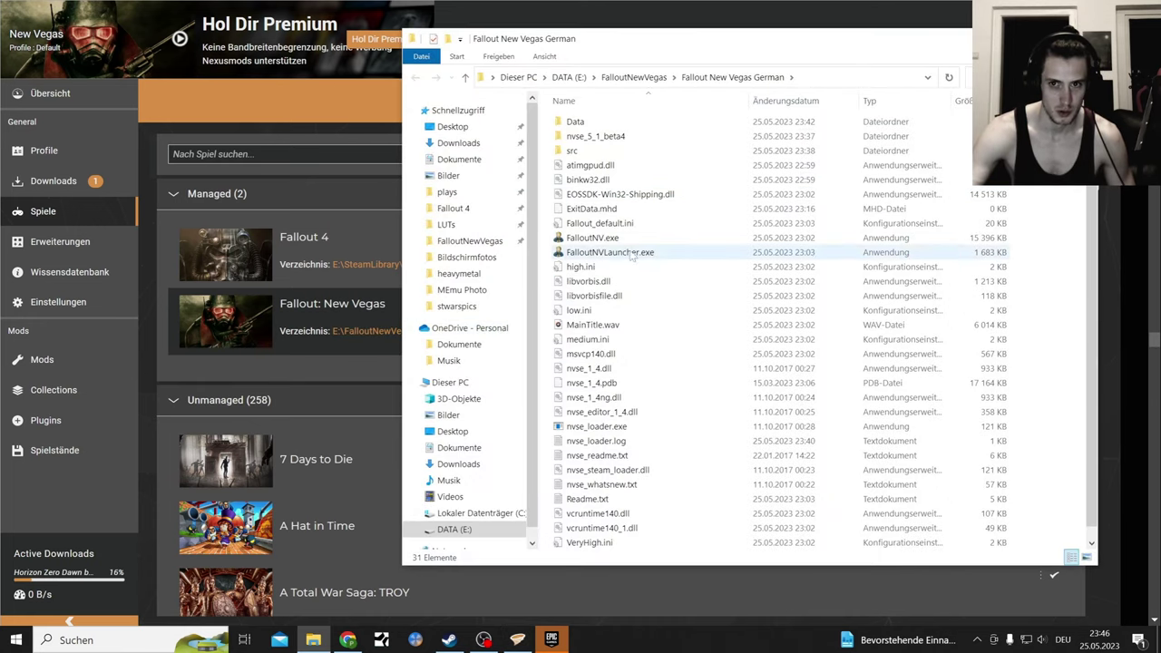
scroll(626, 400, "down", 1)
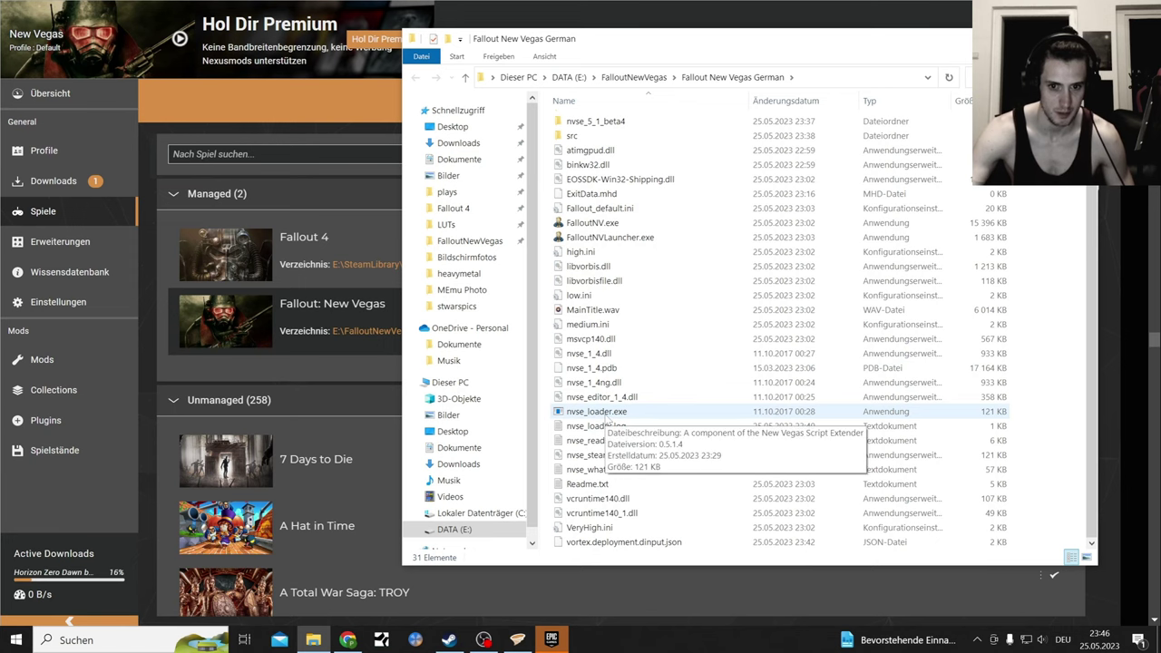
scroll(607, 338, "up", 1)
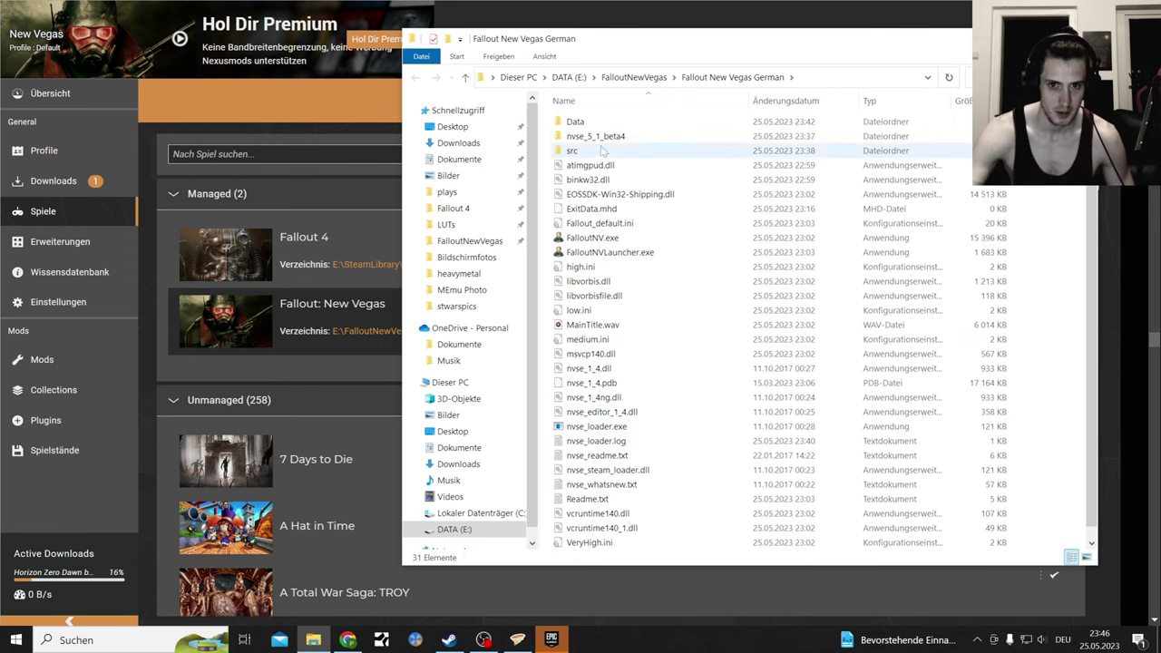
scroll(610, 417, "down", 1)
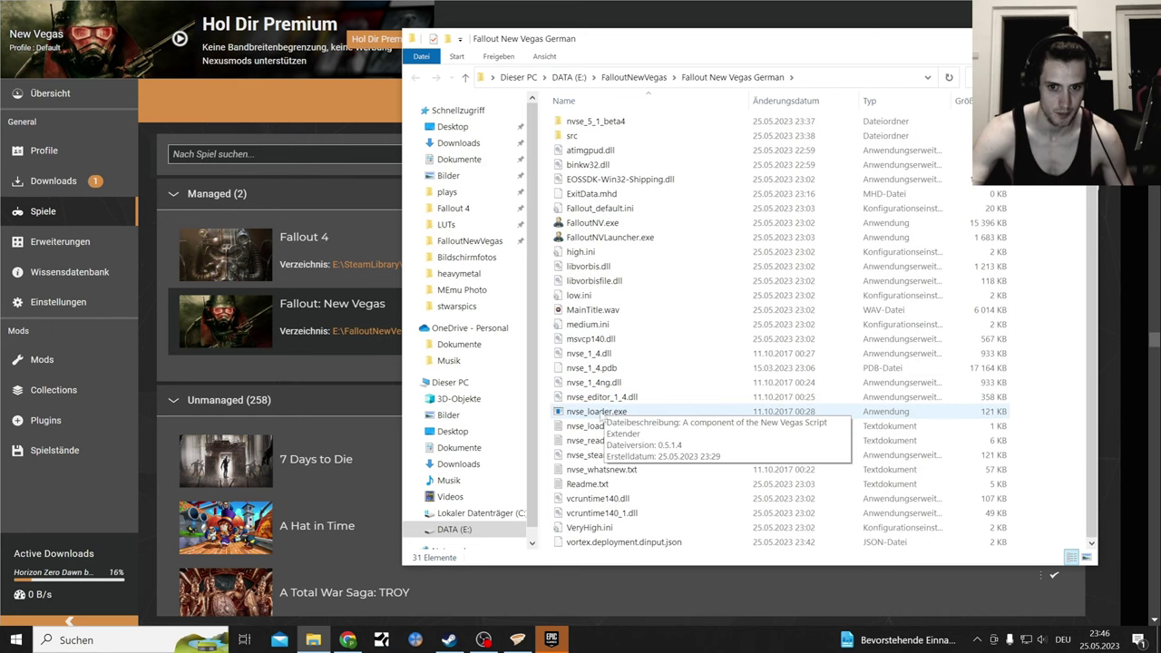
Step: Try to start the game through nvse_loader.exe in the install folder and through Vortex's own launch control, dismissing the NVSE Loader dialogs
double_click(596, 413)
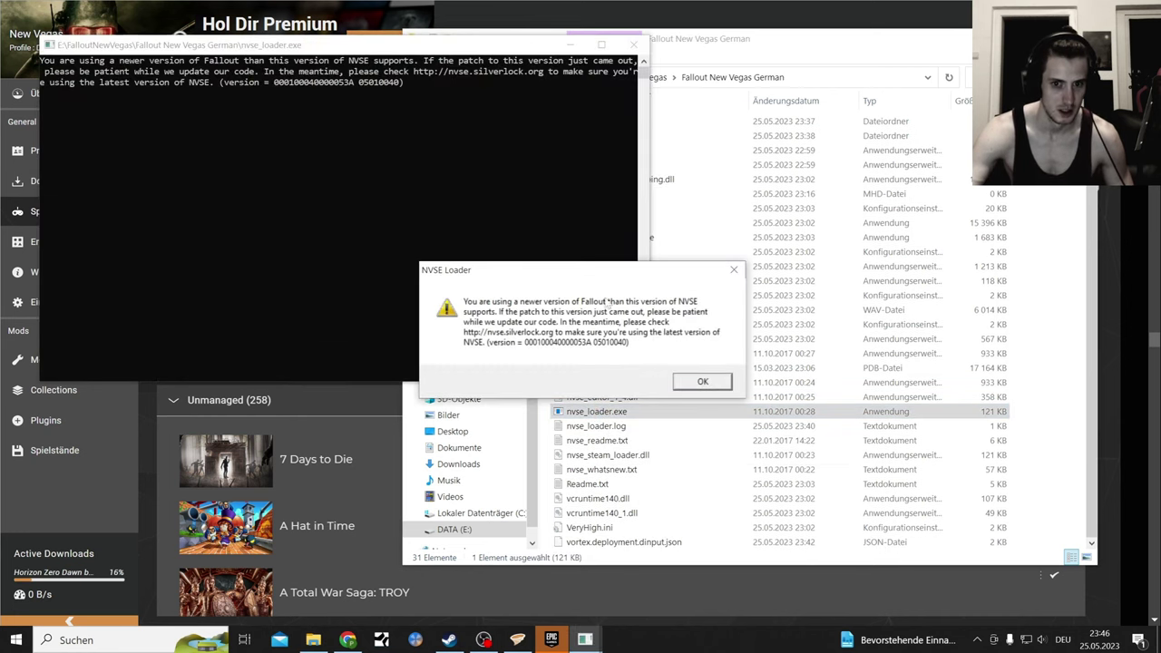
left_click(708, 387)
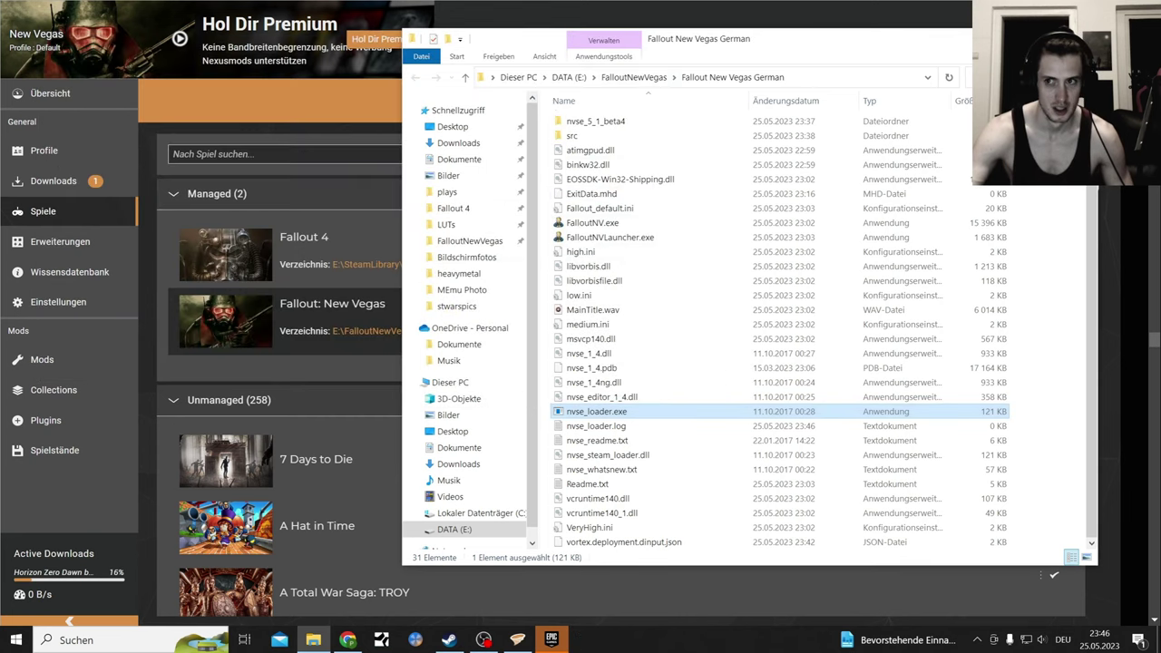
left_click(179, 39)
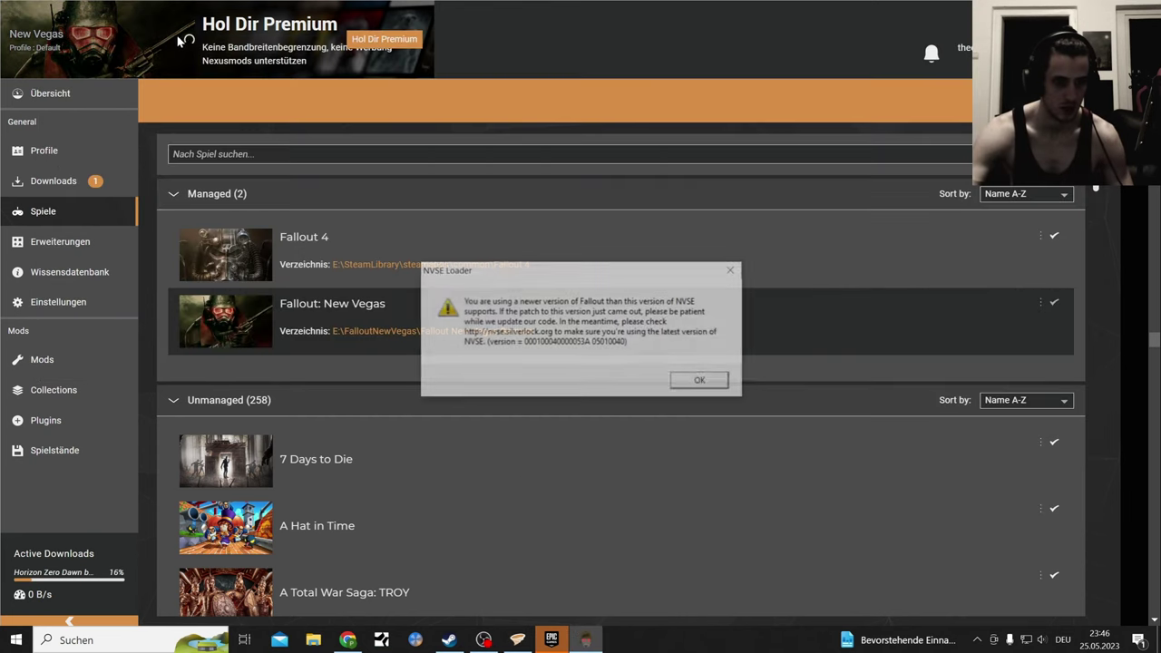
left_click(708, 387)
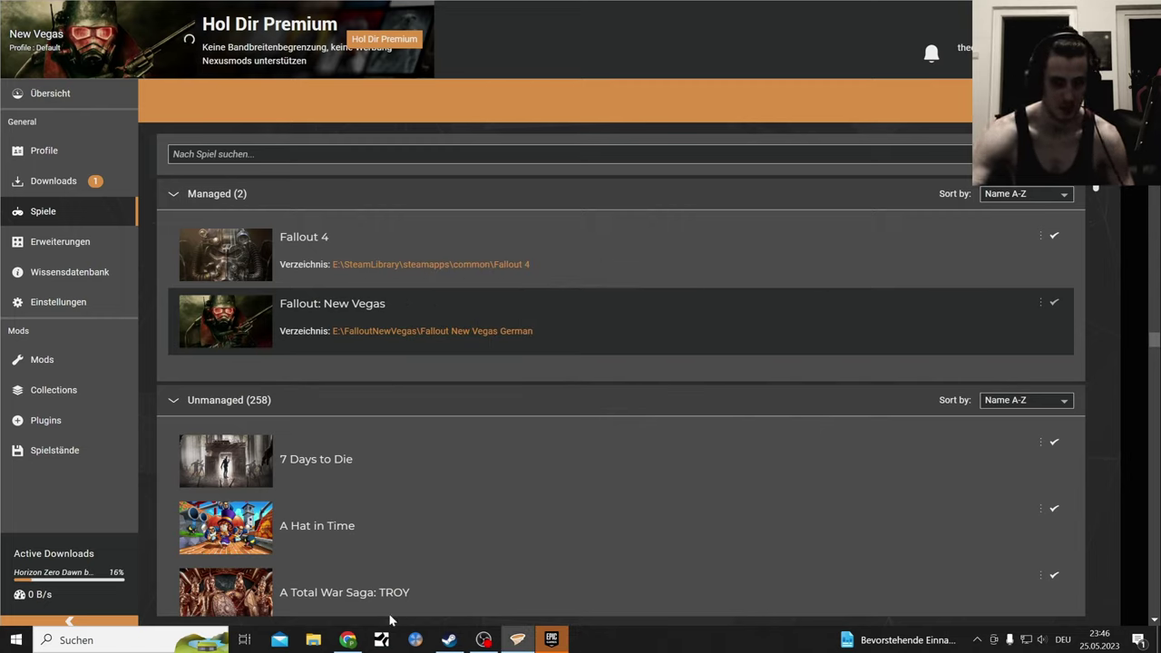
Step: Switch to the Epic Games Launcher, show the Fallout: New Vegas - Ultimate Edition offer among the store's free games, and return to Vortex
left_click(551, 640)
scroll(599, 312, "down", 15)
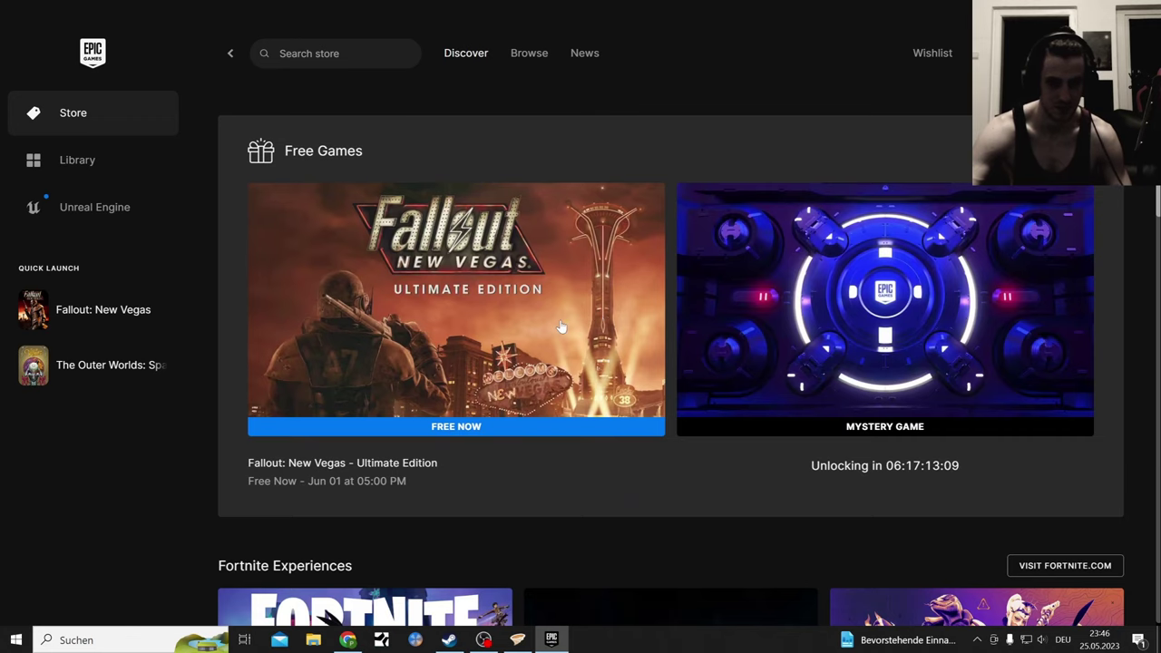
scroll(560, 327, "up", 1)
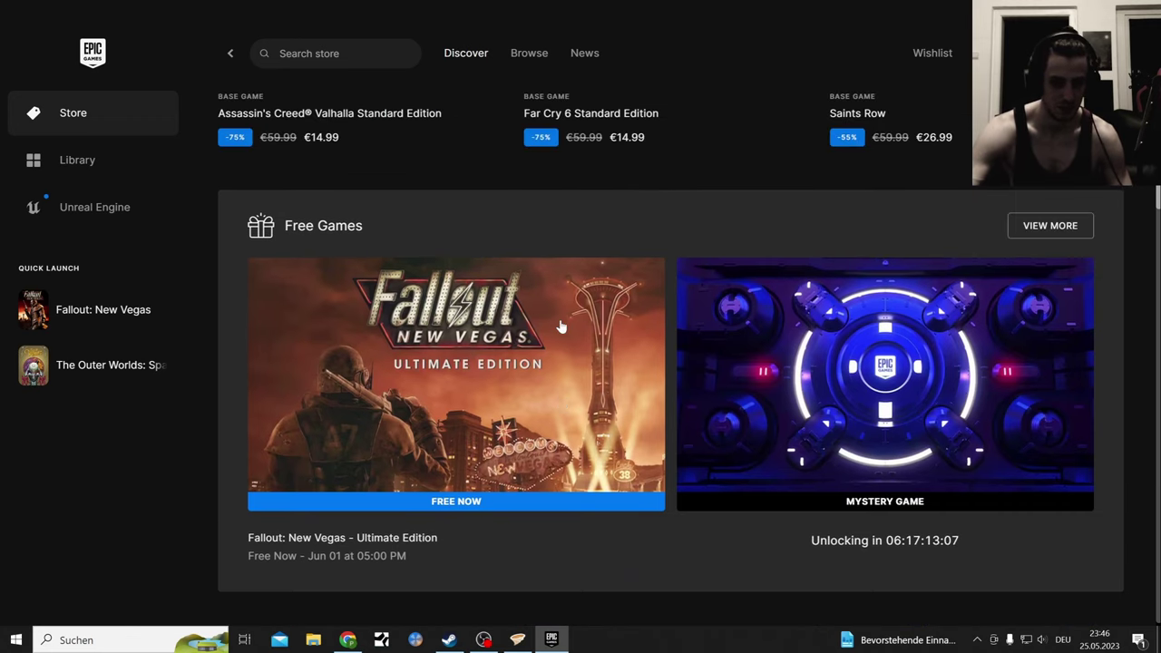
scroll(560, 326, "up", 12)
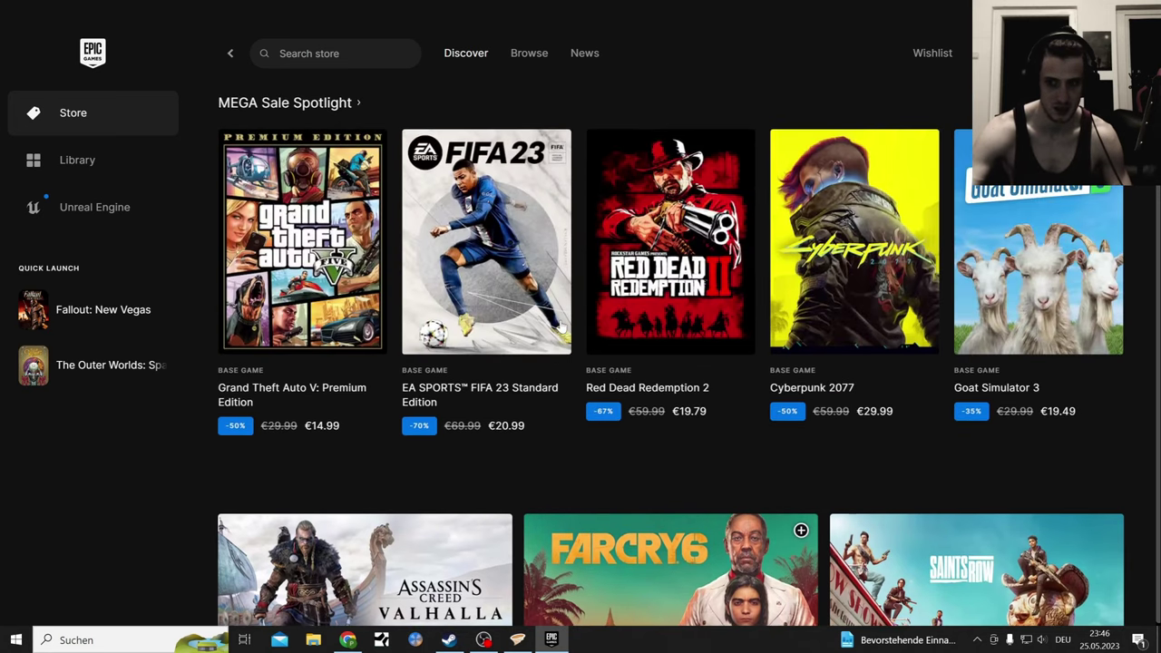
scroll(560, 326, "up", 3)
scroll(560, 327, "down", 10)
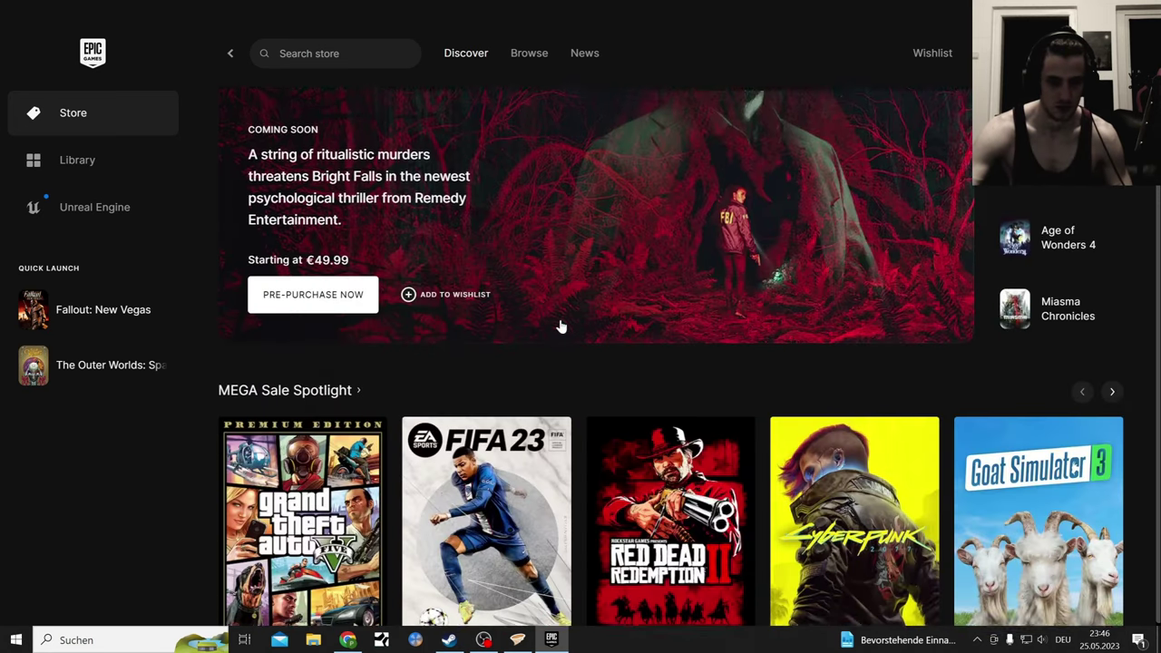
scroll(560, 326, "down", 8)
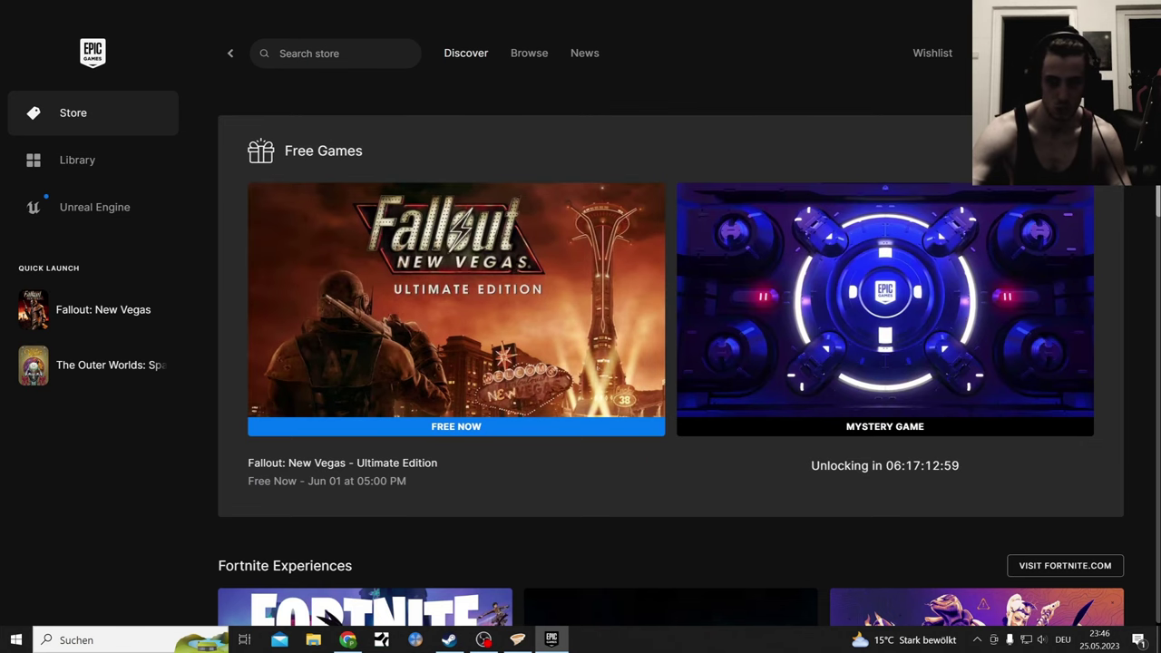
key("alt+Tab")
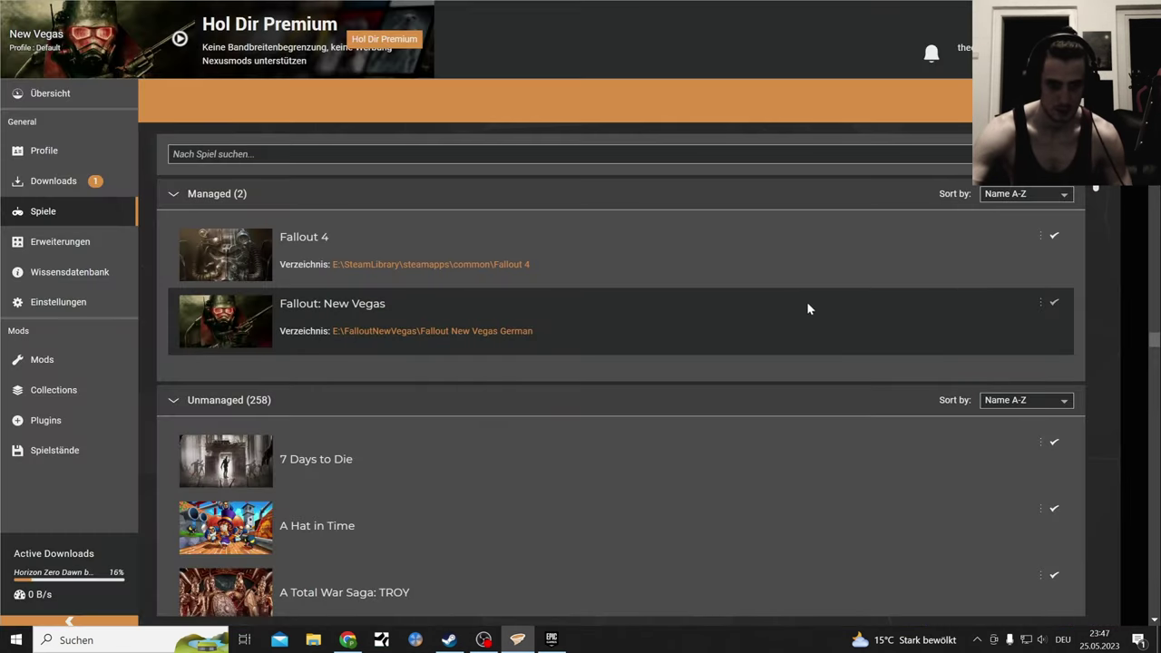
Step: Browse the Epic Games library down to the older Fallout titles, including Fallout 3, and switch back to OBS
left_click(484, 639)
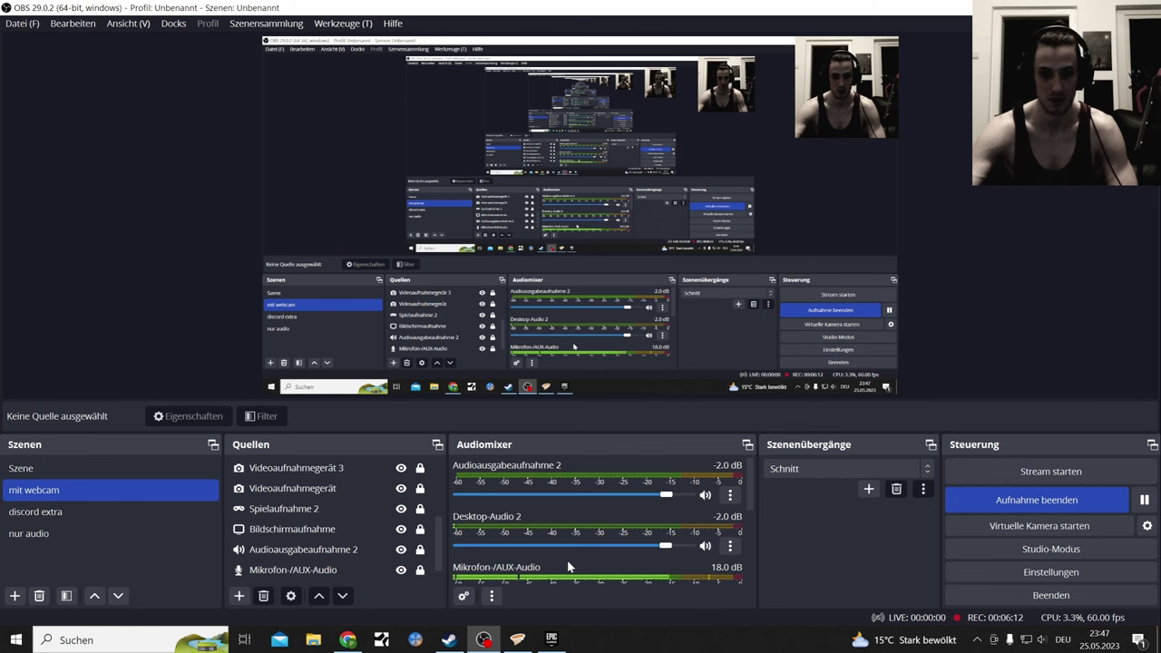
left_click(550, 639)
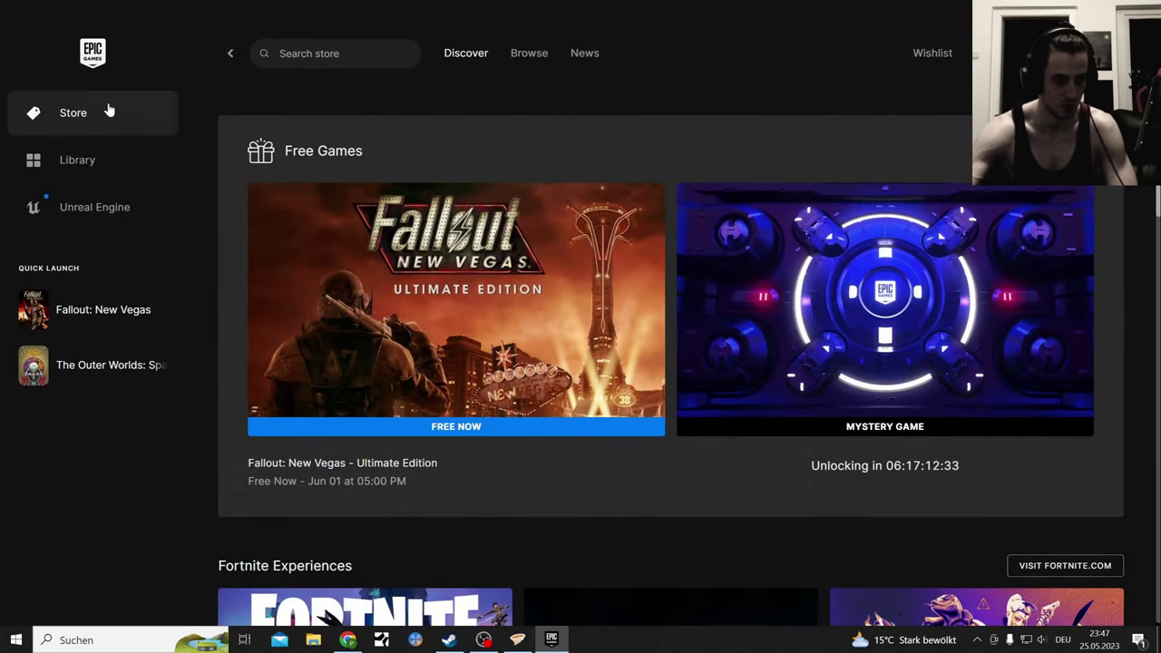
left_click(99, 168)
scroll(741, 266, "down", 3)
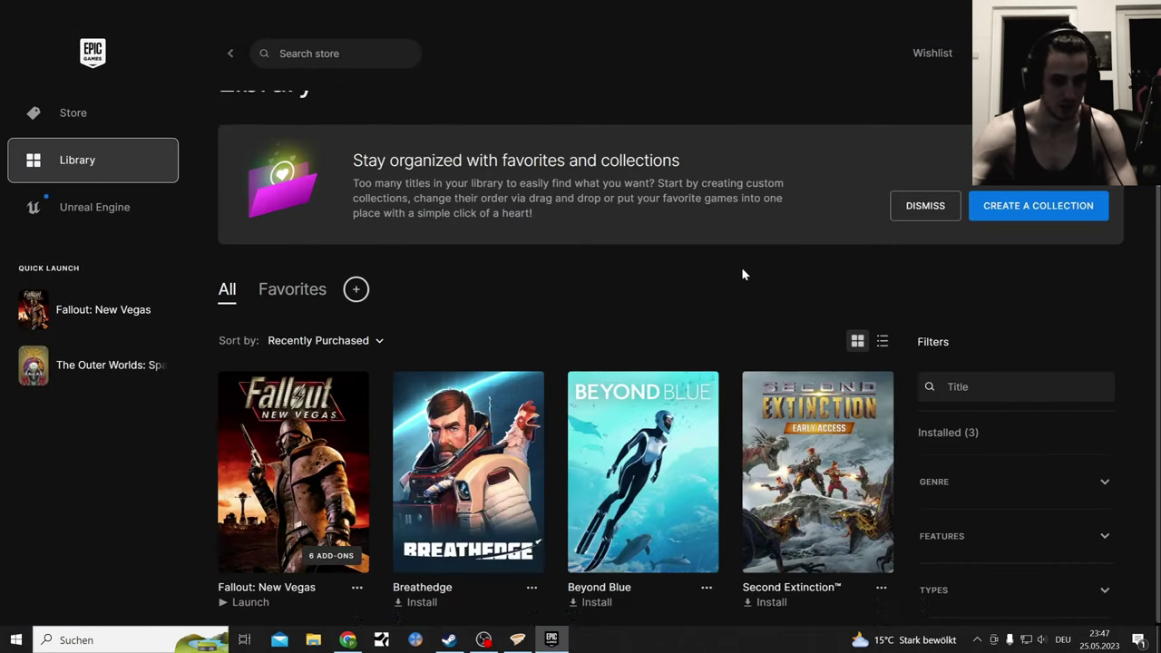
scroll(1038, 349, "down", 5)
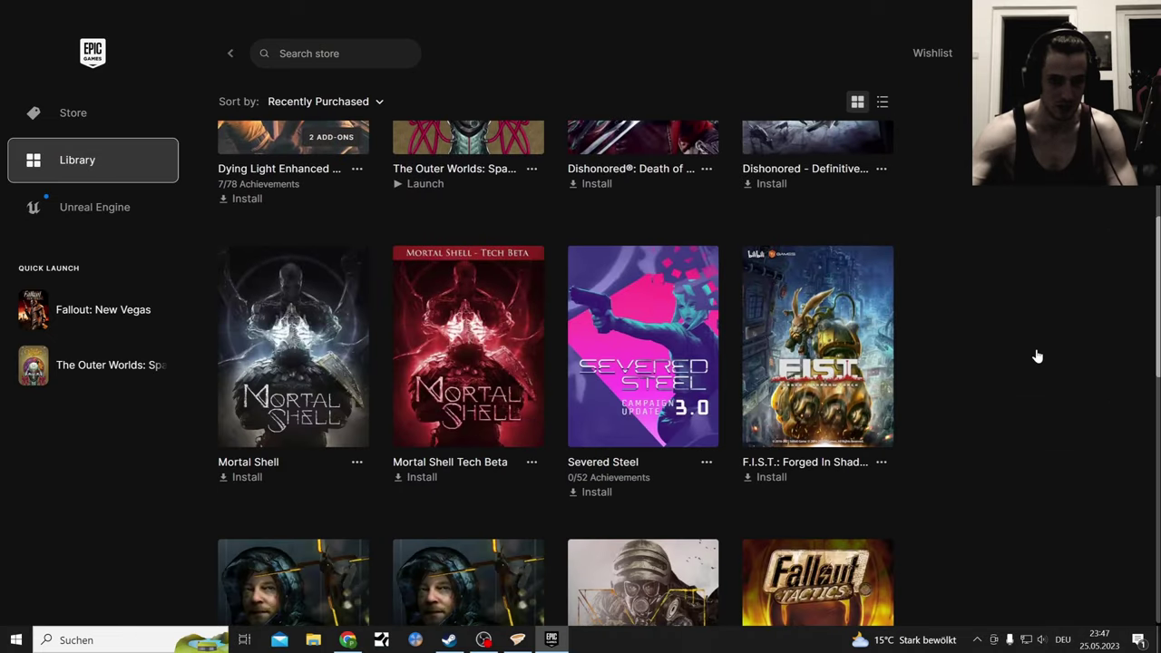
scroll(1039, 355, "down", 5)
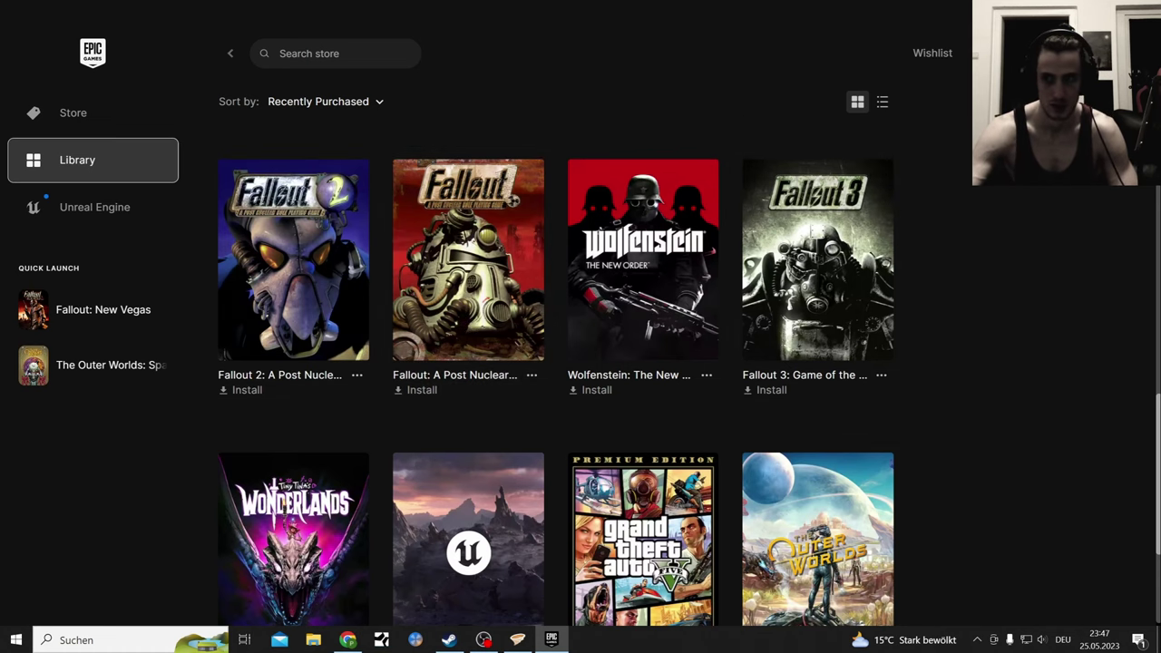
key("alt+Tab")
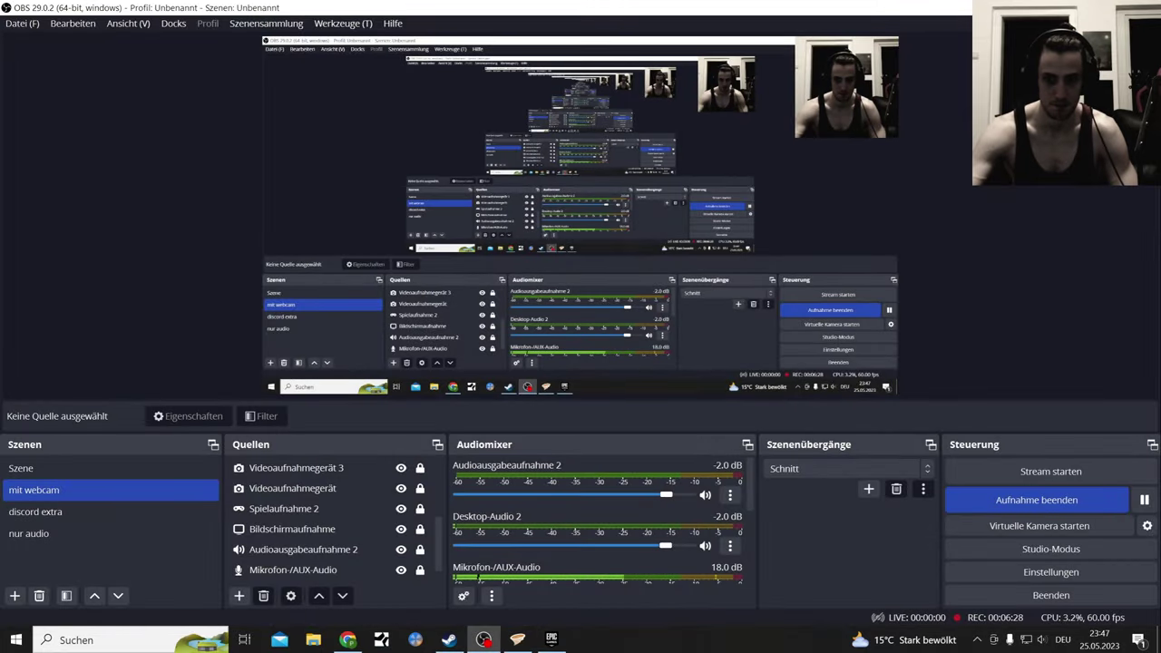